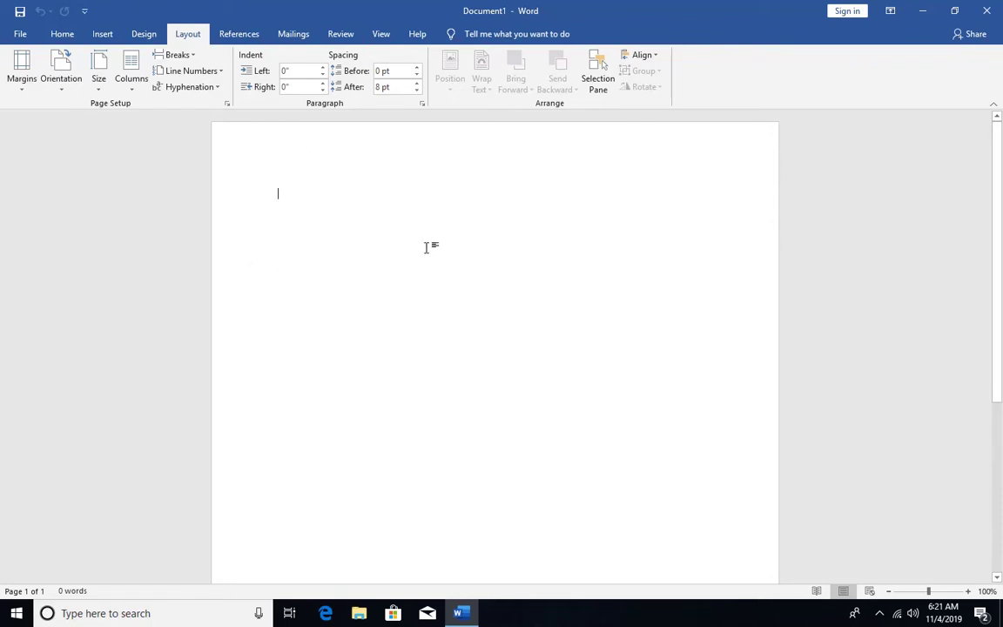
{"action": "left_click", "coordinate": [260, 35]}
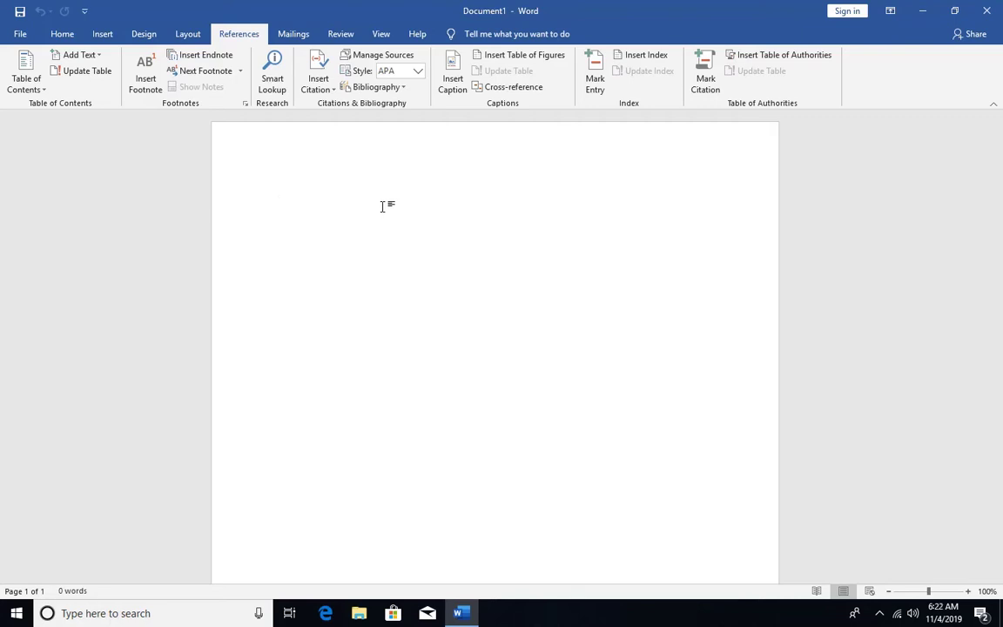
{"action": "left_click", "coordinate": [303, 40]}
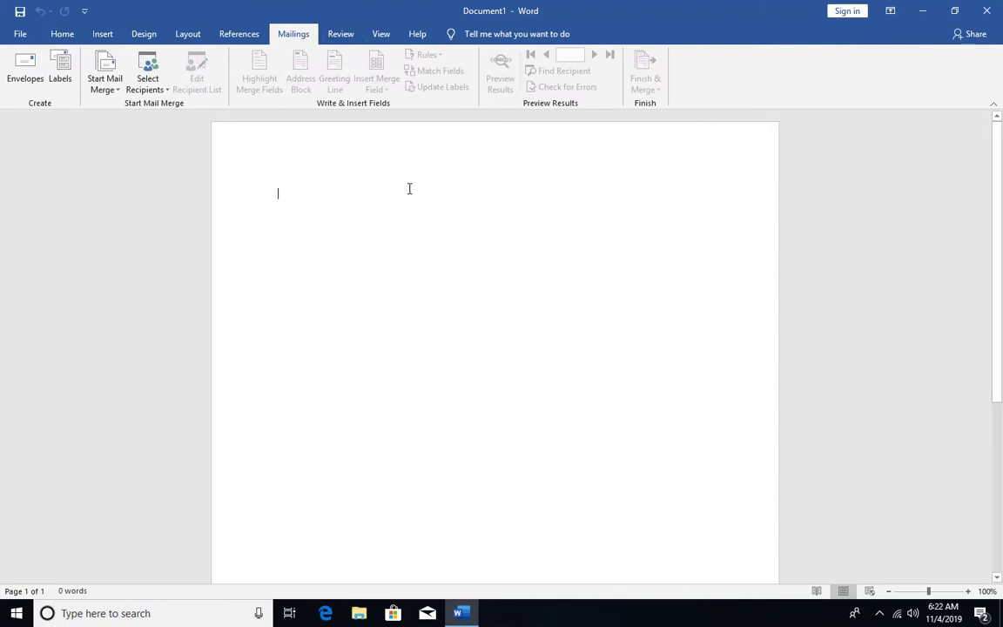
{"action": "left_click", "coordinate": [350, 36]}
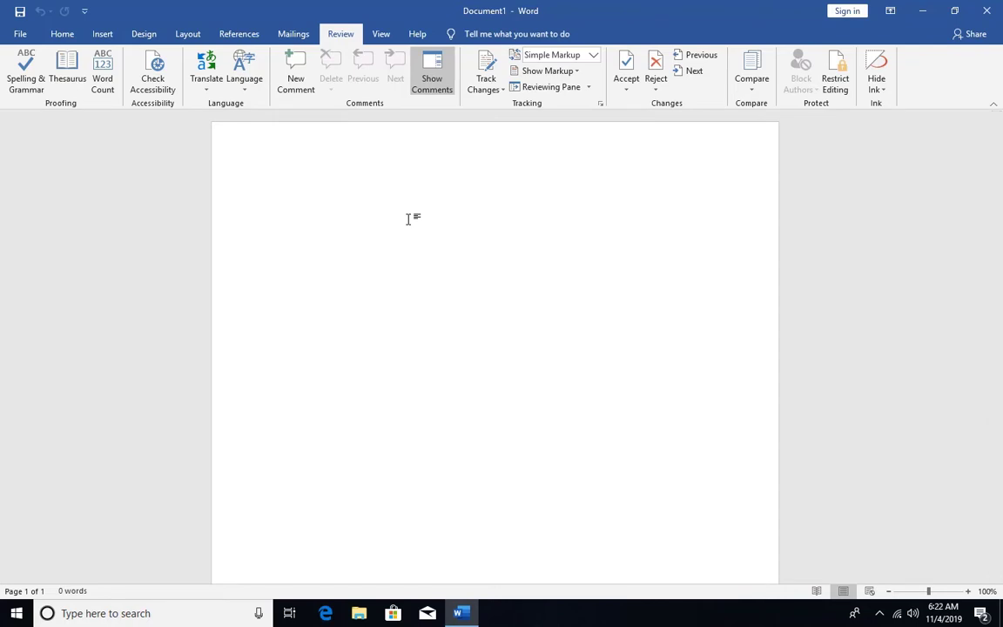
Fill the blank document with sample paragraphs using =rand()
{"action": "type", "text": "=rand()"}
{"action": "key", "text": "Return"}
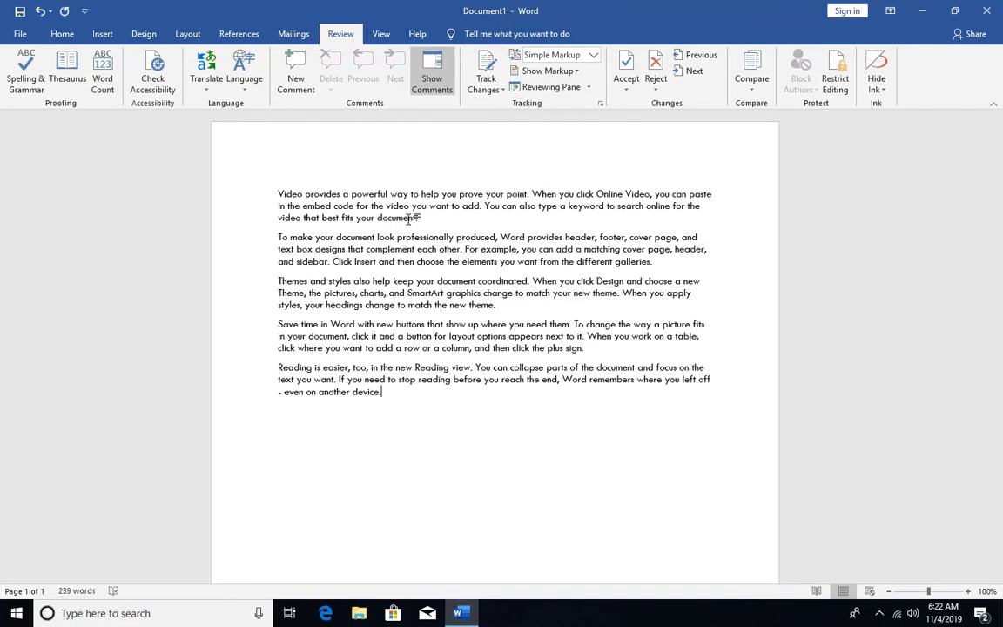
{"action": "scroll", "coordinate": [526, 271], "scroll_direction": "up", "scroll_amount": 2, "text": "ctrl"}
{"action": "scroll", "coordinate": [526, 271], "scroll_direction": "up", "scroll_amount": 1, "text": "ctrl"}
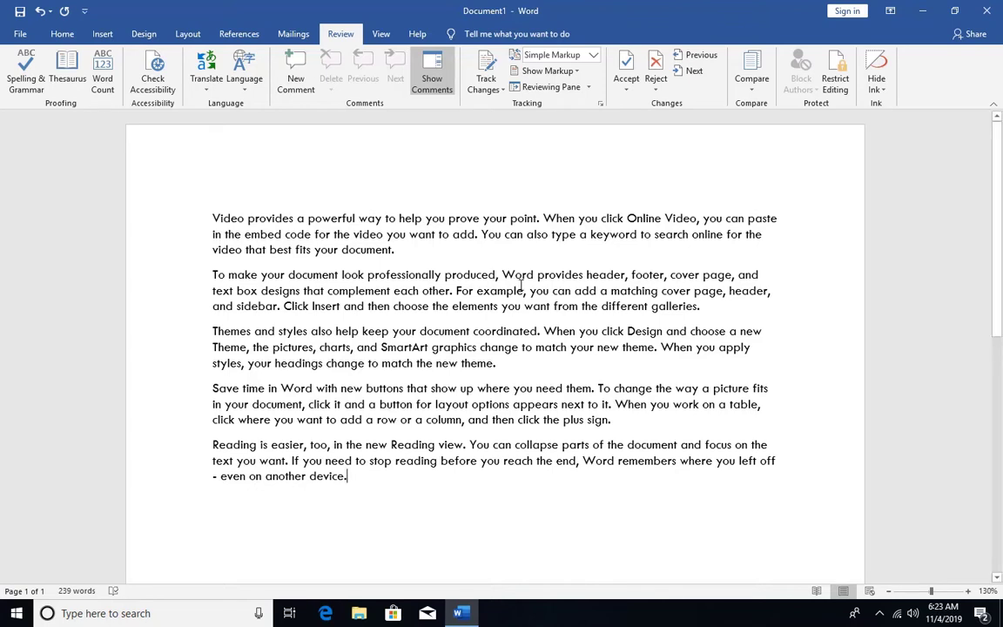
Misspell three words in the first paragraph: "document" as "doument", "Online" as "Oline" and "powerful" as "pwerful"
{"action": "left_click", "coordinate": [355, 251]}
{"action": "key", "text": "Right"}
{"action": "left_click", "coordinate": [526, 244]}
{"action": "left_click", "coordinate": [643, 218]}
{"action": "key", "text": "BackSpace"}
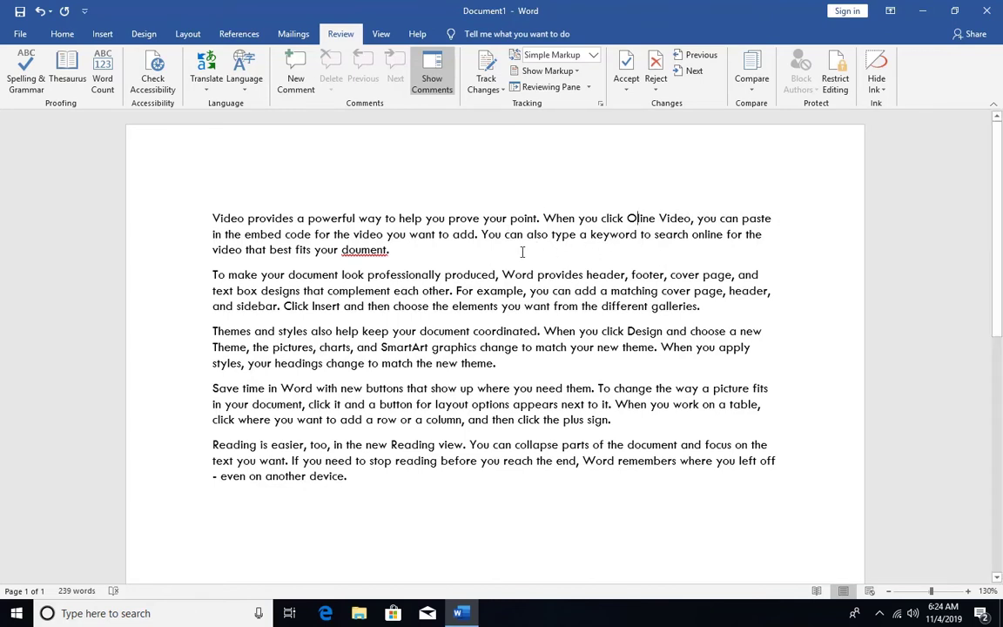
{"action": "left_click", "coordinate": [319, 220]}
{"action": "key", "text": "BackSpace"}
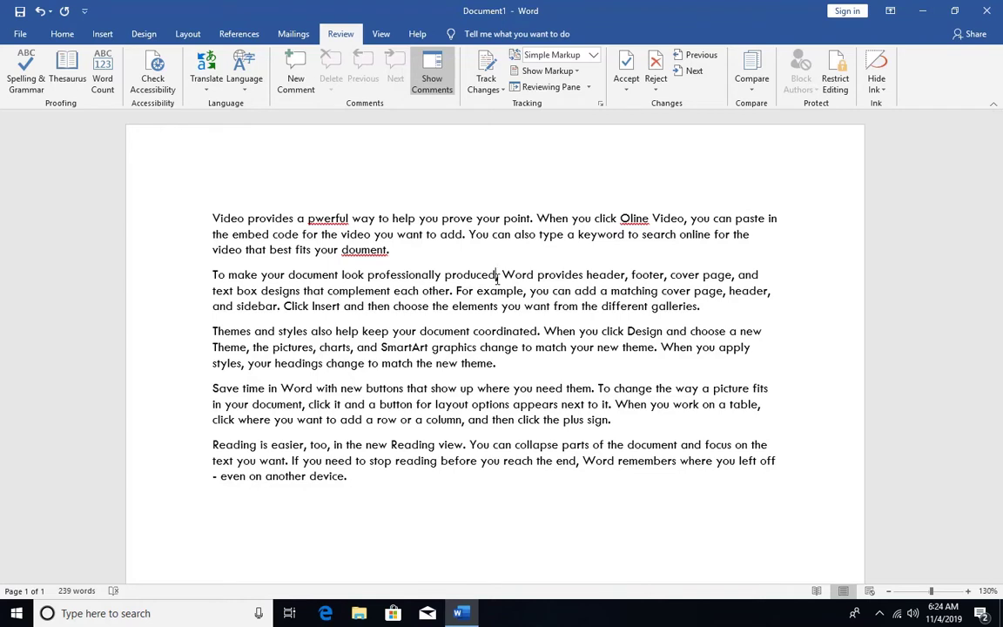
Misspell "produced" as "prduced" in the second paragraph and correct it with the suggested spelling "produced"
{"action": "type", "text": ","}
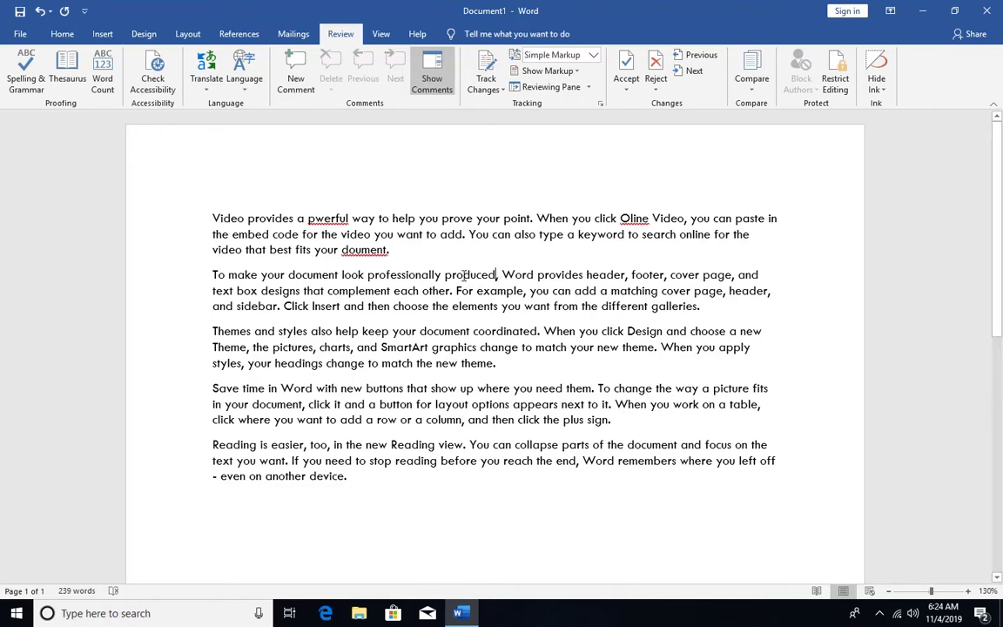
{"action": "key", "text": "BackSpace"}
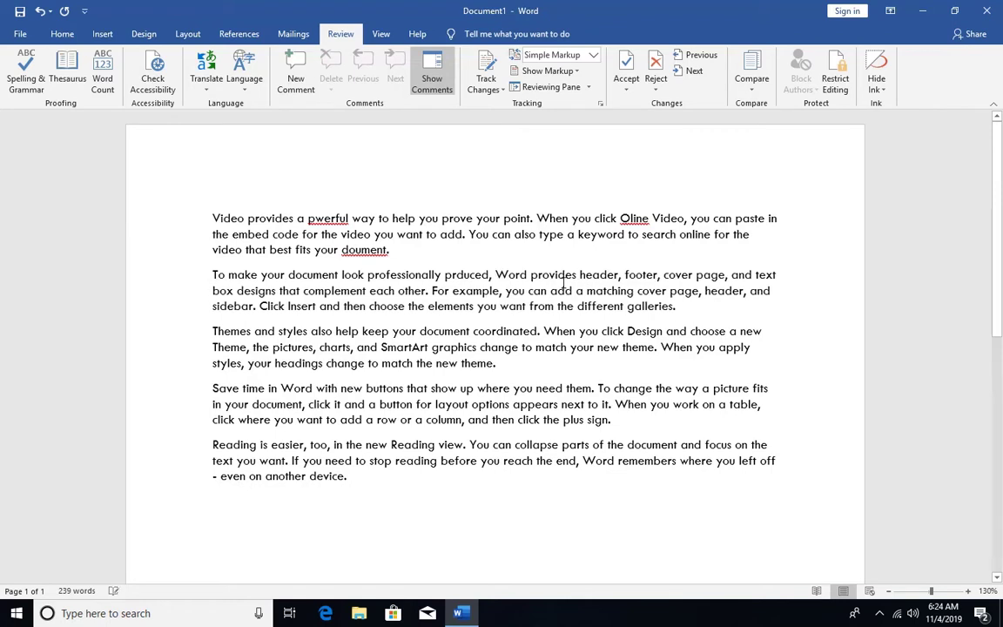
{"action": "right_click", "coordinate": [459, 275]}
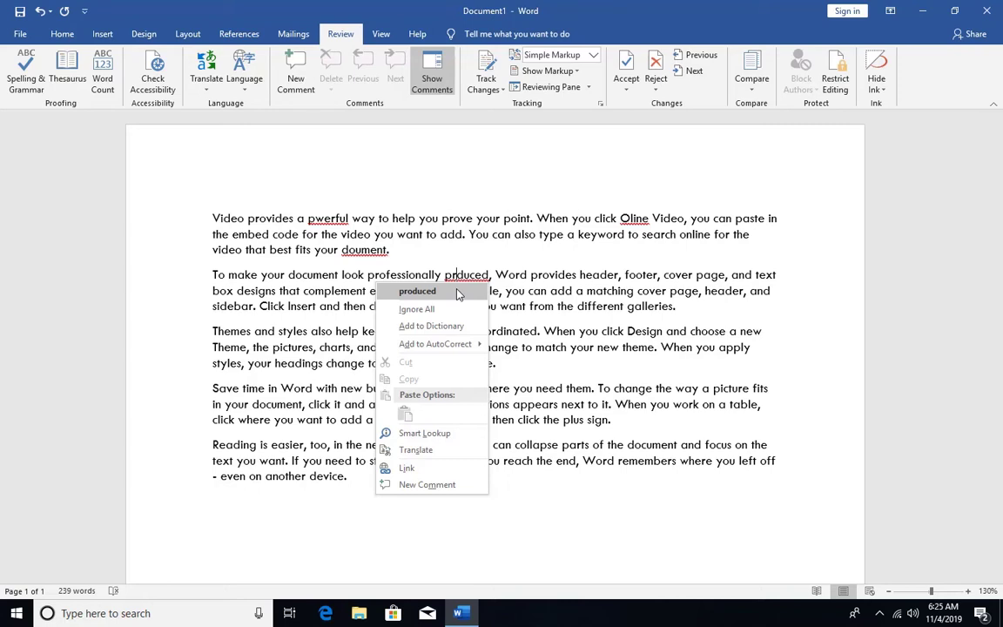
{"action": "left_click", "coordinate": [417, 291]}
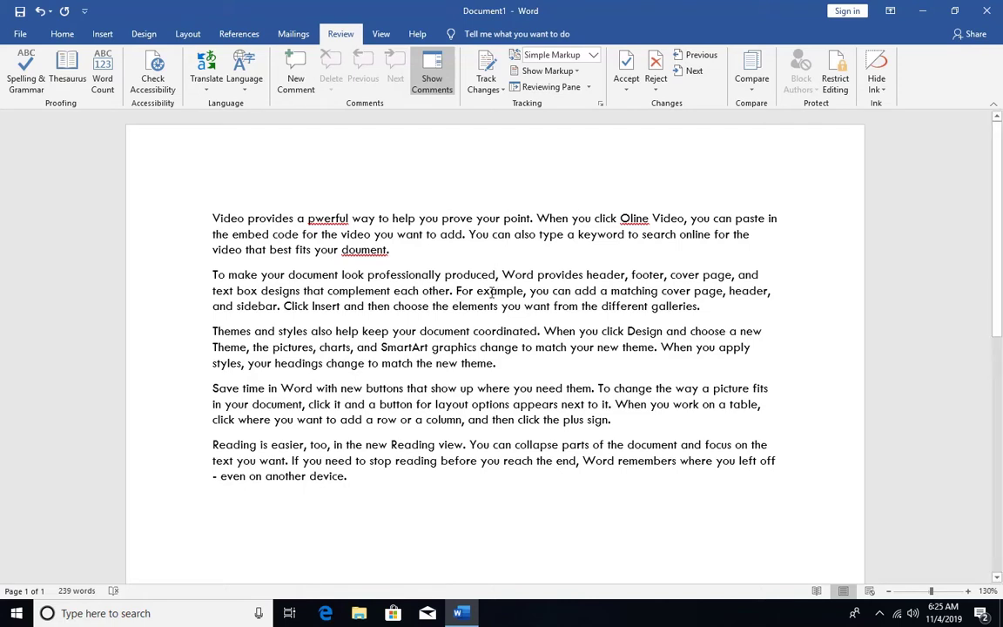
Misspell "example" as "eample" in the second paragraph and correct it with the suggested spelling "example"
{"action": "key", "text": "BackSpace"}
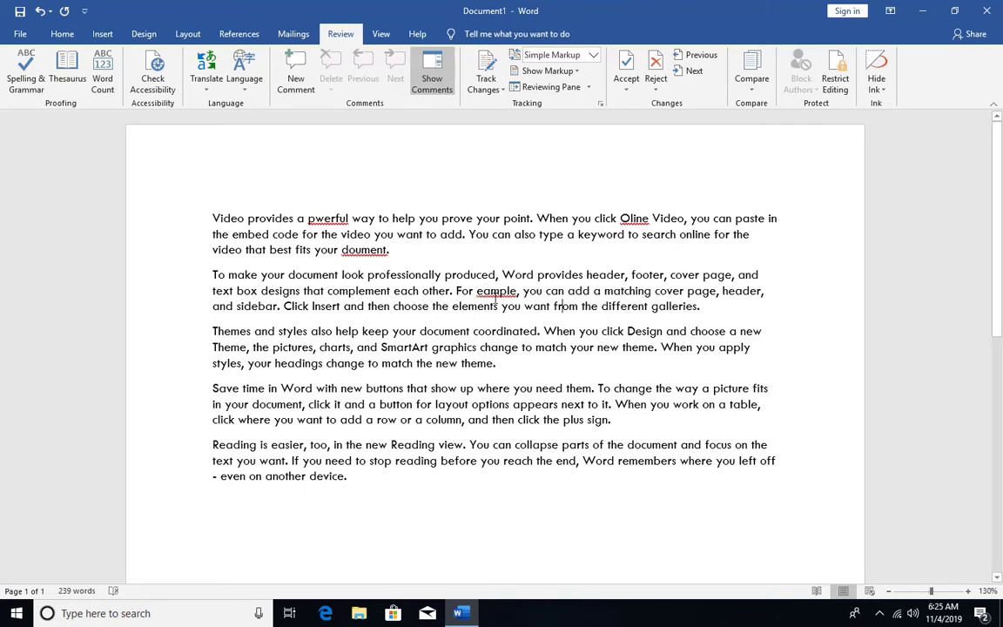
{"action": "right_click", "coordinate": [492, 292]}
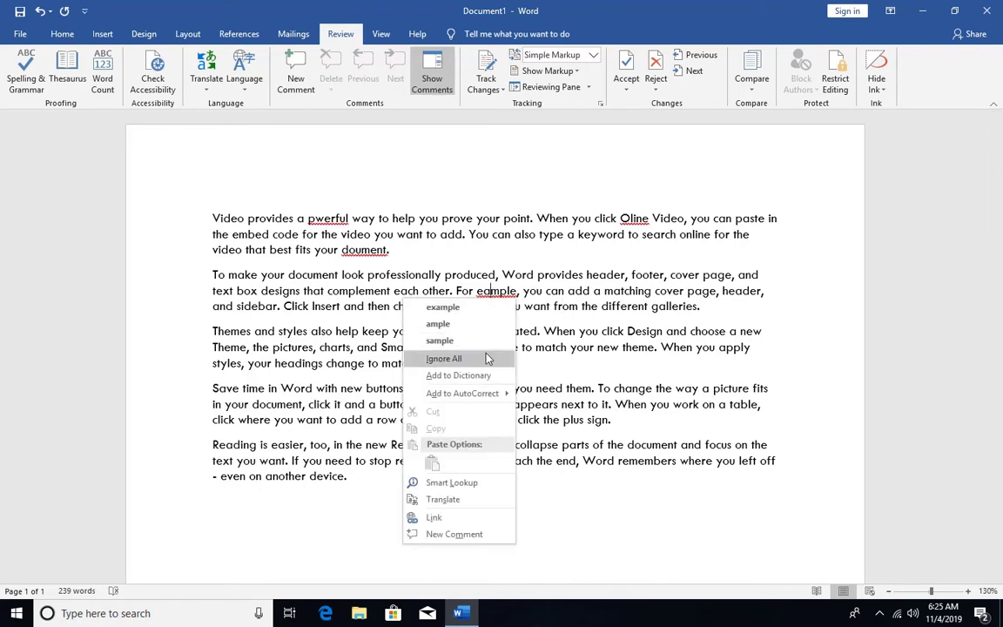
{"action": "left_click", "coordinate": [496, 309]}
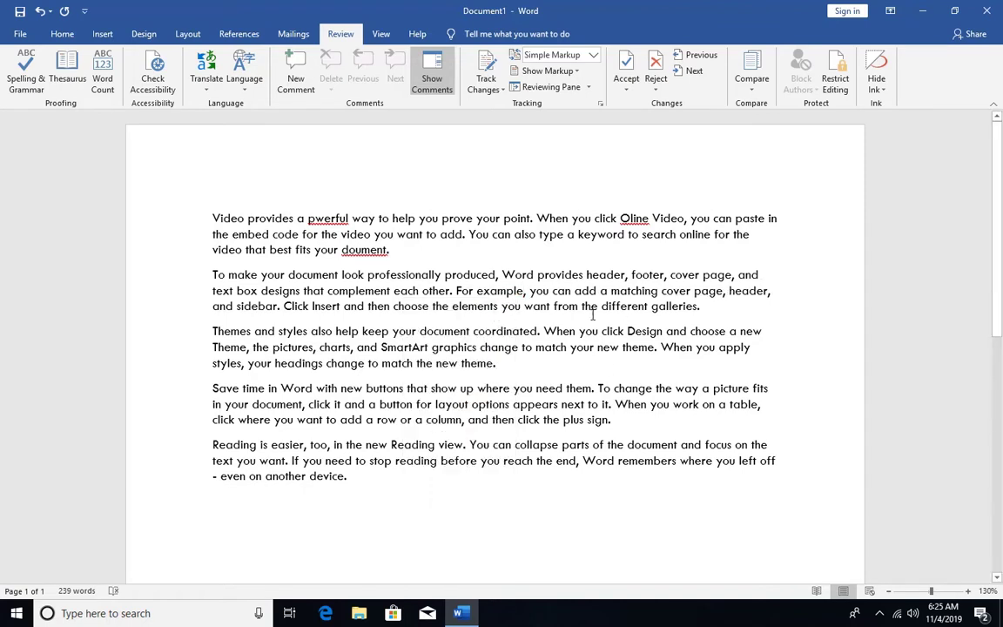
Run the Spelling & Grammar check and replace "pwerful" with the suggestion "powerful"
{"action": "left_click", "coordinate": [468, 249]}
{"action": "left_click", "coordinate": [26, 83]}
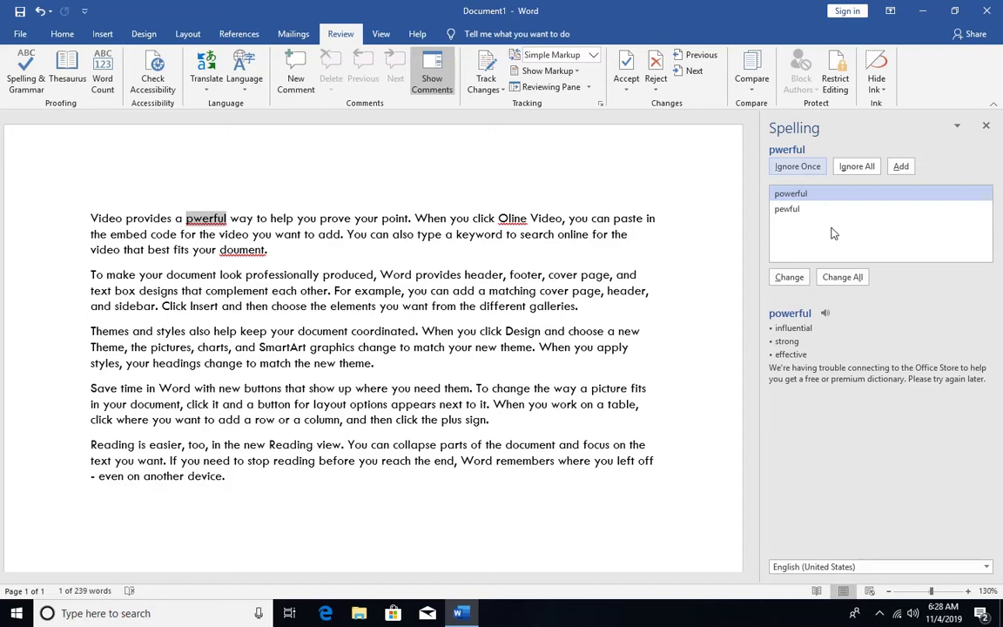
{"action": "left_click", "coordinate": [840, 195]}
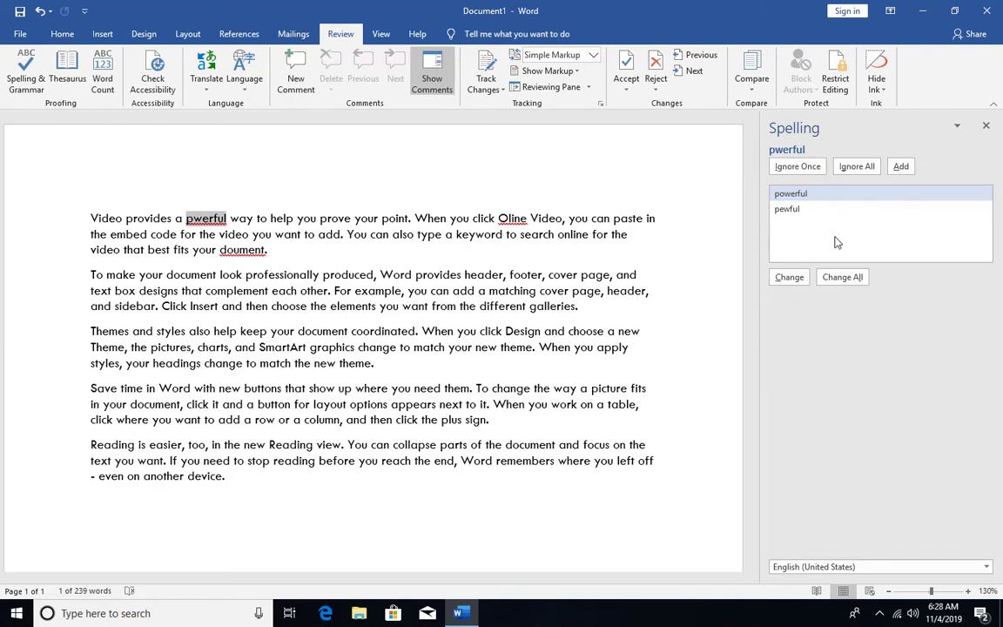
{"action": "left_click", "coordinate": [836, 212]}
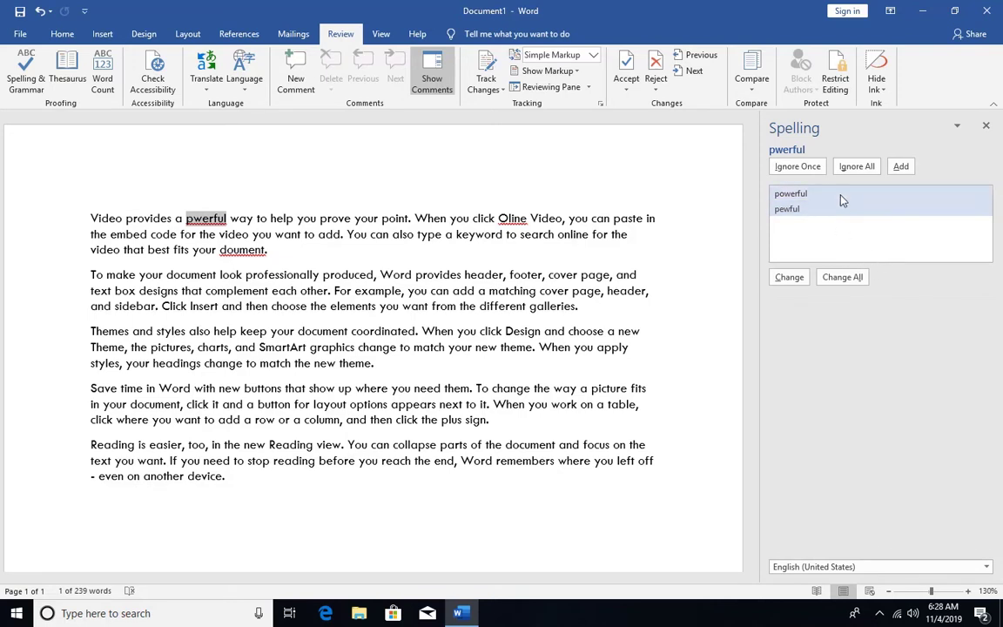
{"action": "left_click", "coordinate": [842, 201]}
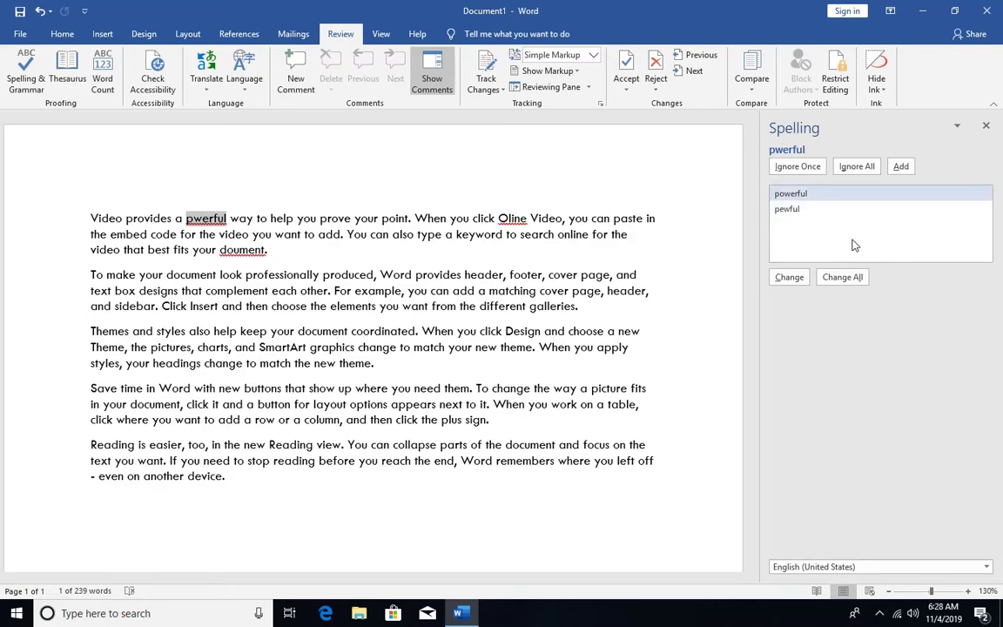
{"action": "left_click", "coordinate": [785, 280]}
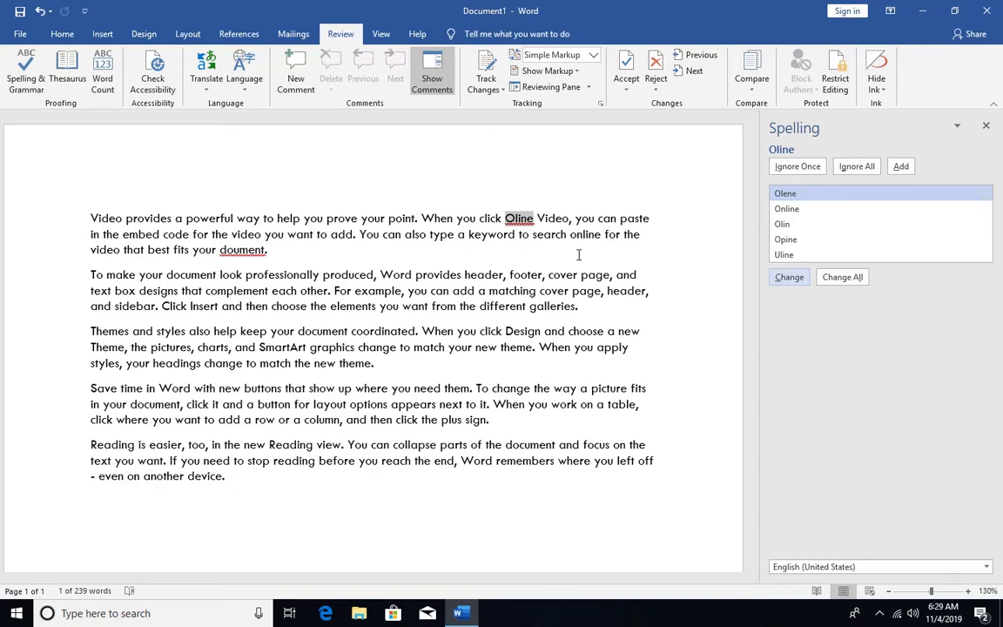
Change "Oline" to "Online" and "doument" to "document" in the spelling check and finish the check
{"action": "left_click", "coordinate": [843, 215]}
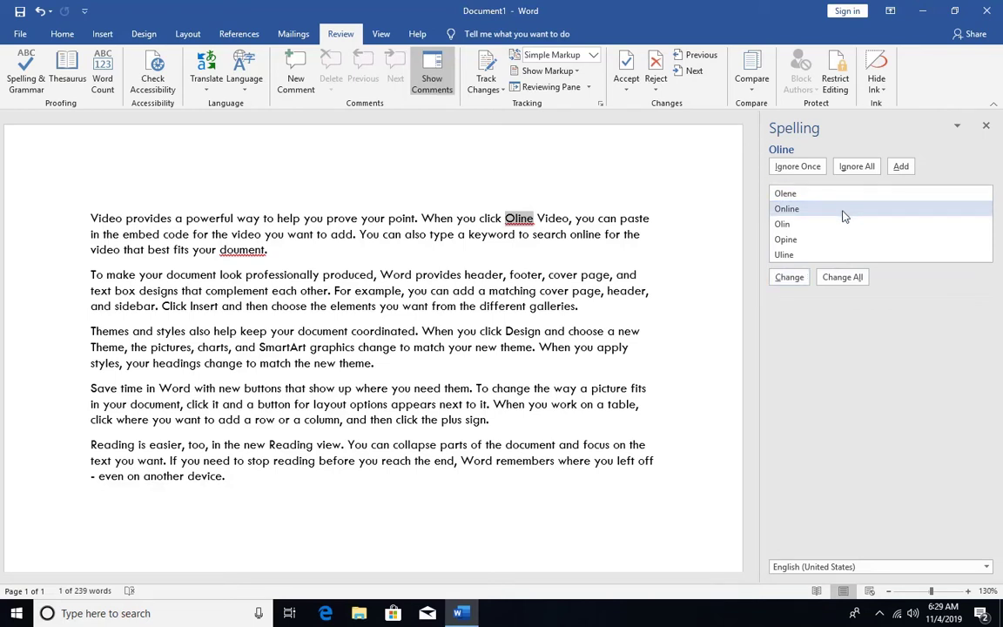
{"action": "left_click", "coordinate": [789, 279]}
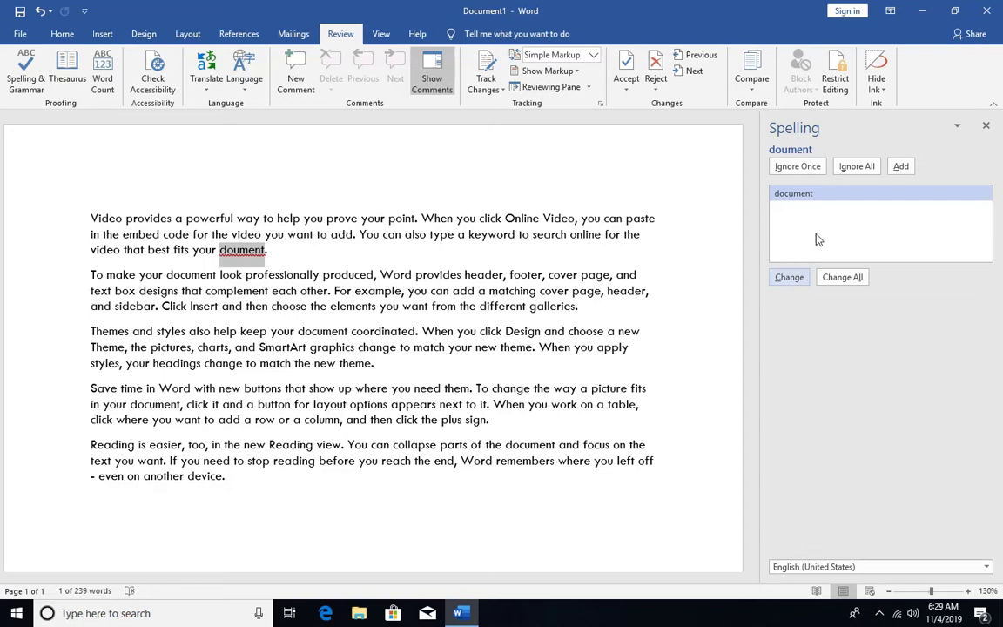
{"action": "left_click", "coordinate": [829, 197]}
{"action": "left_click", "coordinate": [789, 277]}
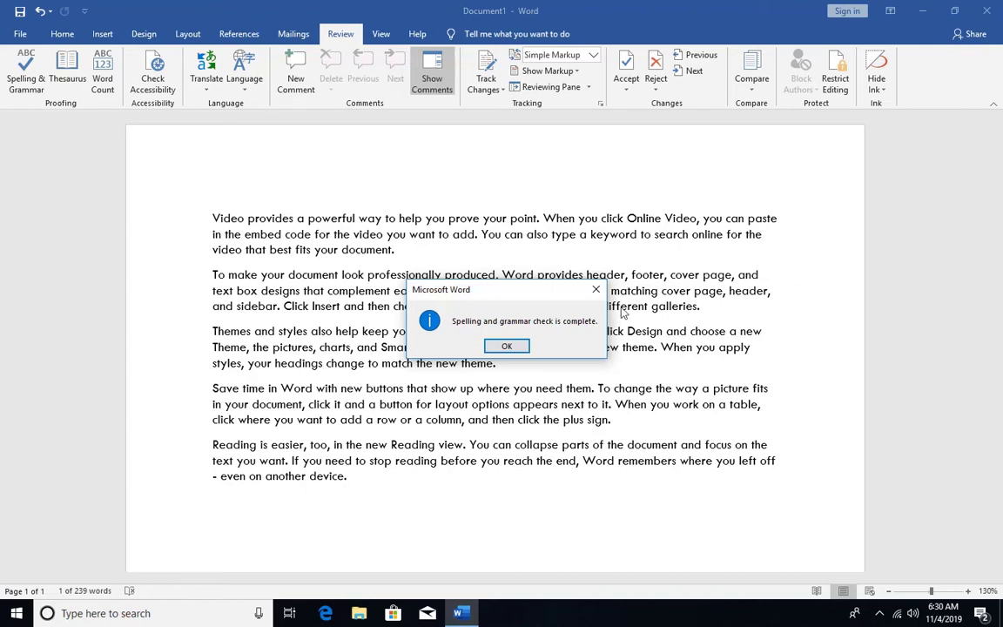
{"action": "left_click", "coordinate": [508, 347]}
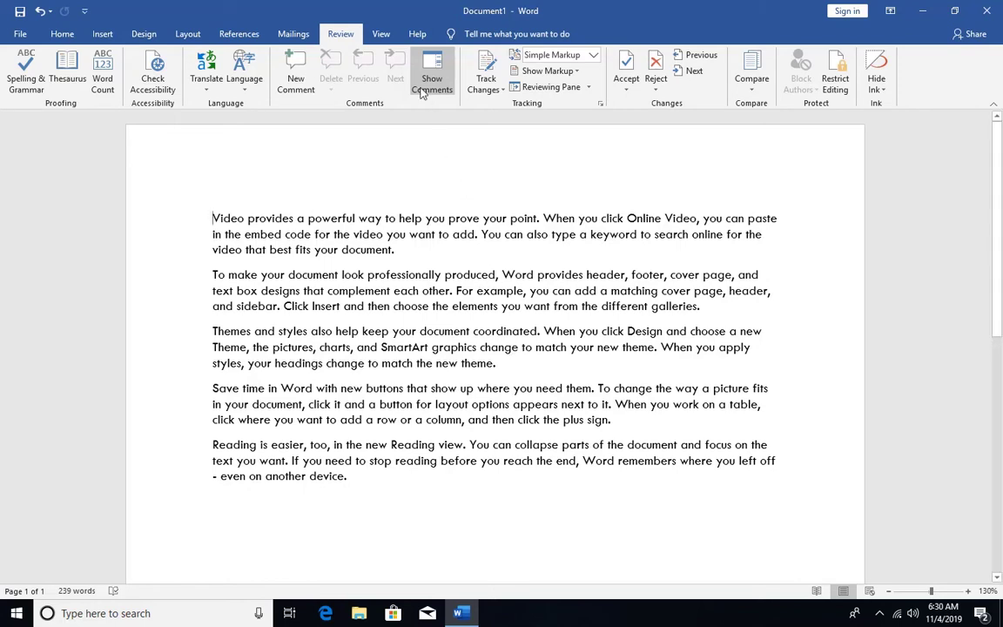
View the document in Read Mode, trying a text selection in the first paragraph, and return to Print Layout
{"action": "left_click", "coordinate": [381, 33]}
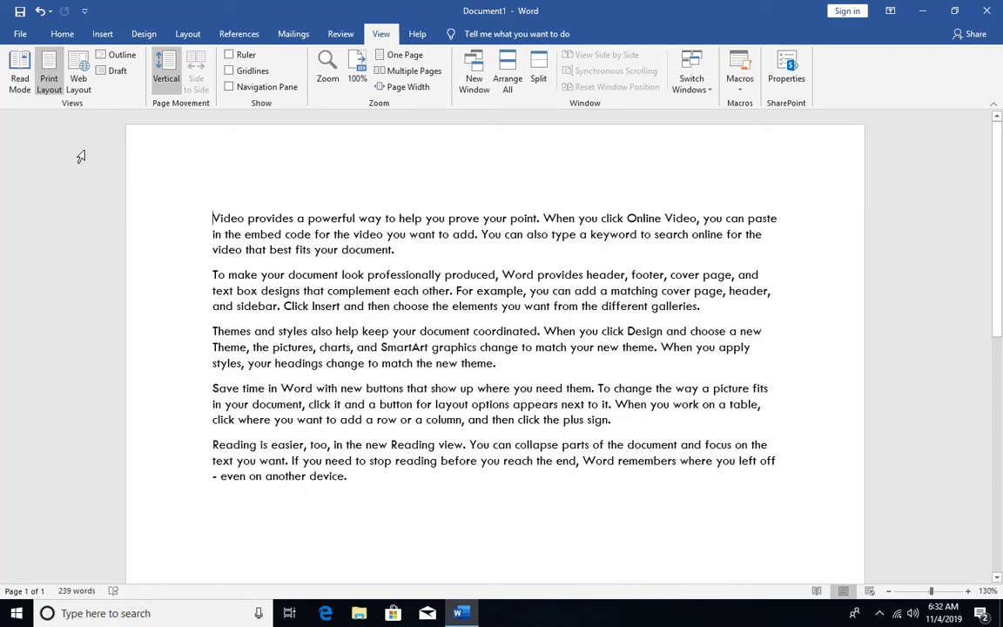
{"action": "left_click", "coordinate": [19, 79]}
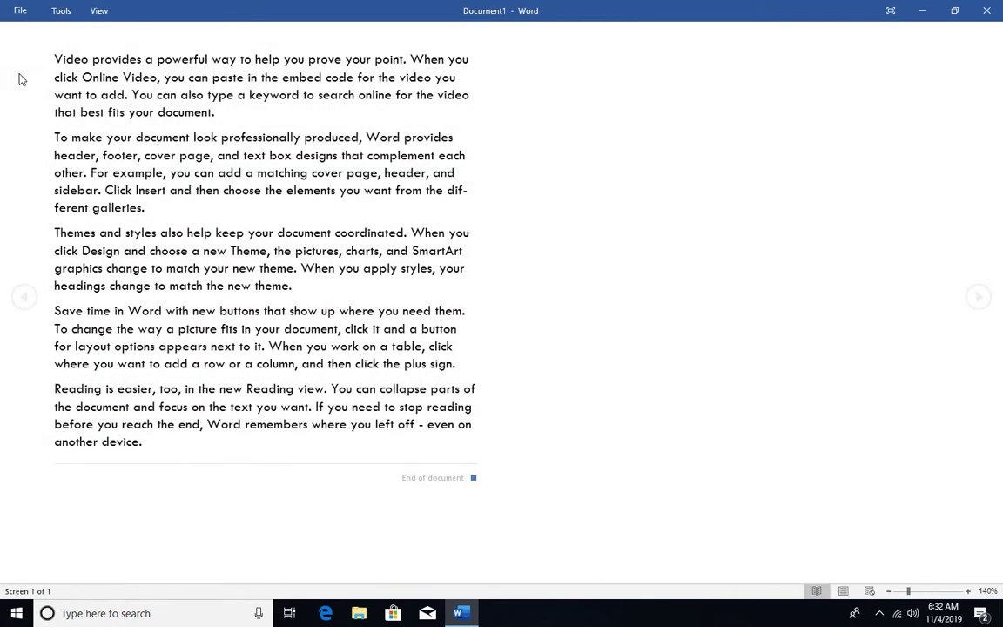
{"action": "left_click_drag", "start_coordinate": [55, 57], "coordinate": [209, 112]}
{"action": "left_click", "coordinate": [228, 123]}
{"action": "left_click", "coordinate": [844, 591]}
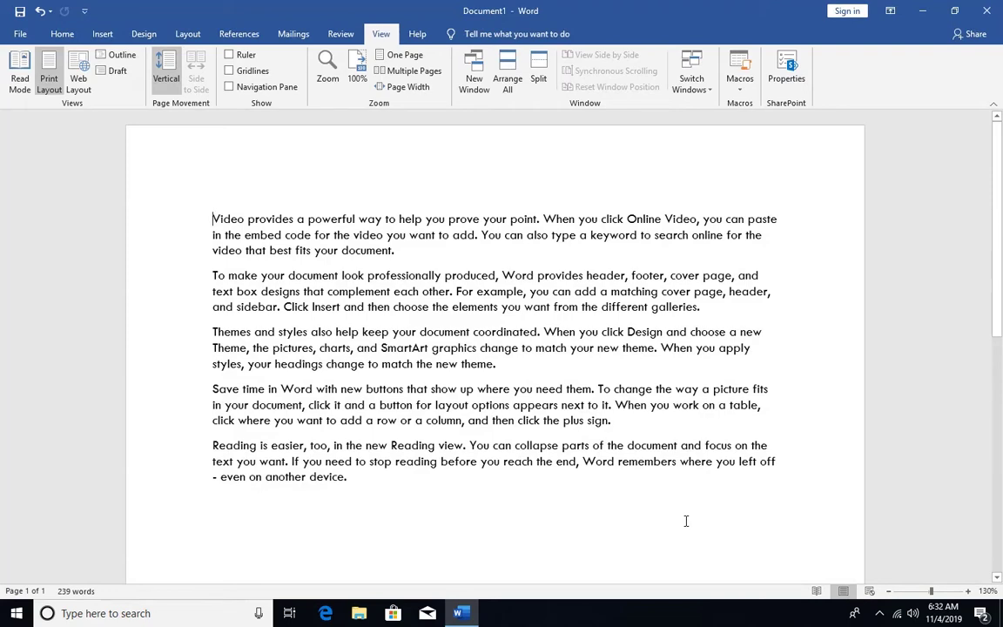
{"action": "left_click", "coordinate": [9, 90]}
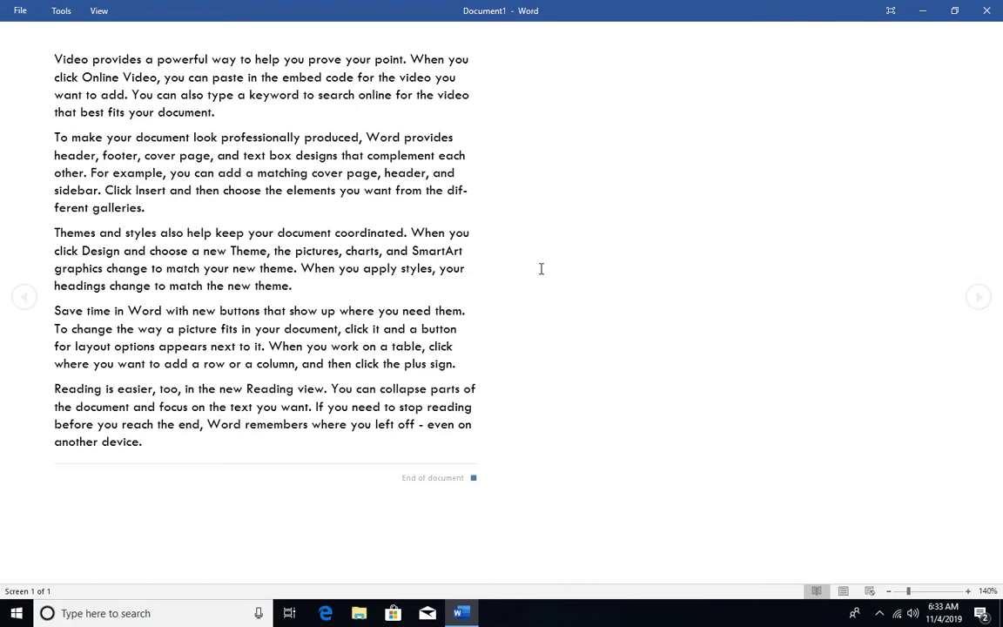
{"action": "key", "text": "Escape"}
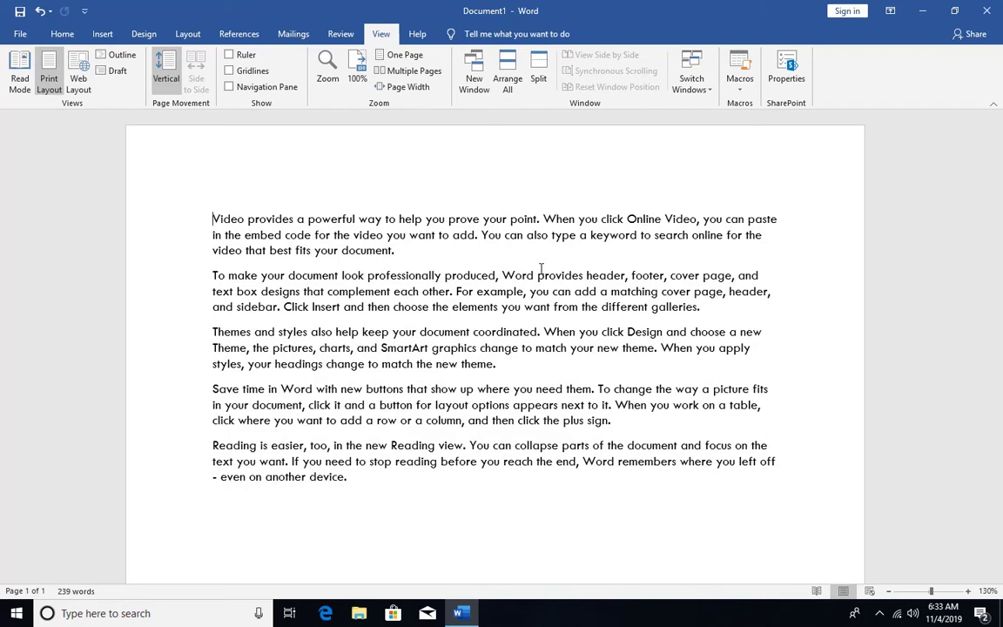
Select the whole first paragraph in Print Layout and clear the selection again
{"action": "left_click", "coordinate": [439, 265]}
{"action": "left_click", "coordinate": [366, 228], "text": "shift"}
{"action": "left_click", "coordinate": [214, 220], "text": "shift"}
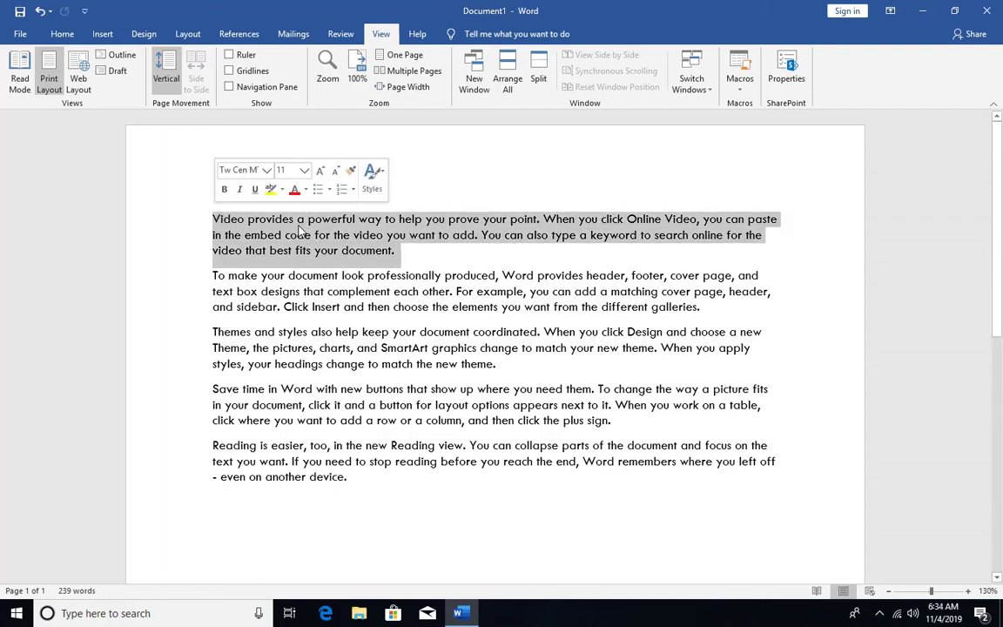
{"action": "left_click", "coordinate": [420, 260]}
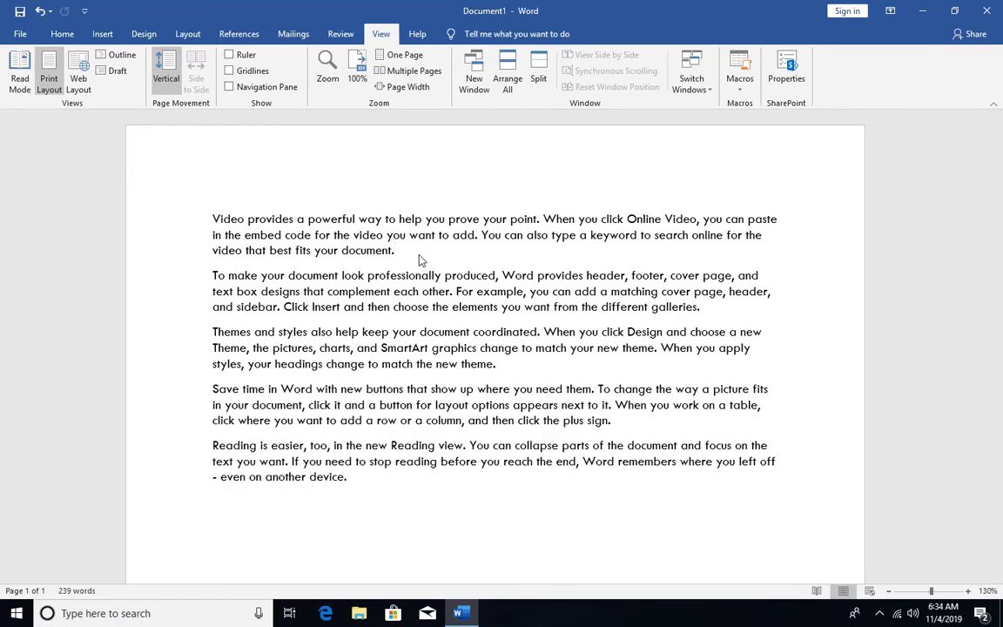
Switch to Web Layout and delete "to stop reading before you reach the end" from the last paragraph
{"action": "left_click", "coordinate": [83, 90]}
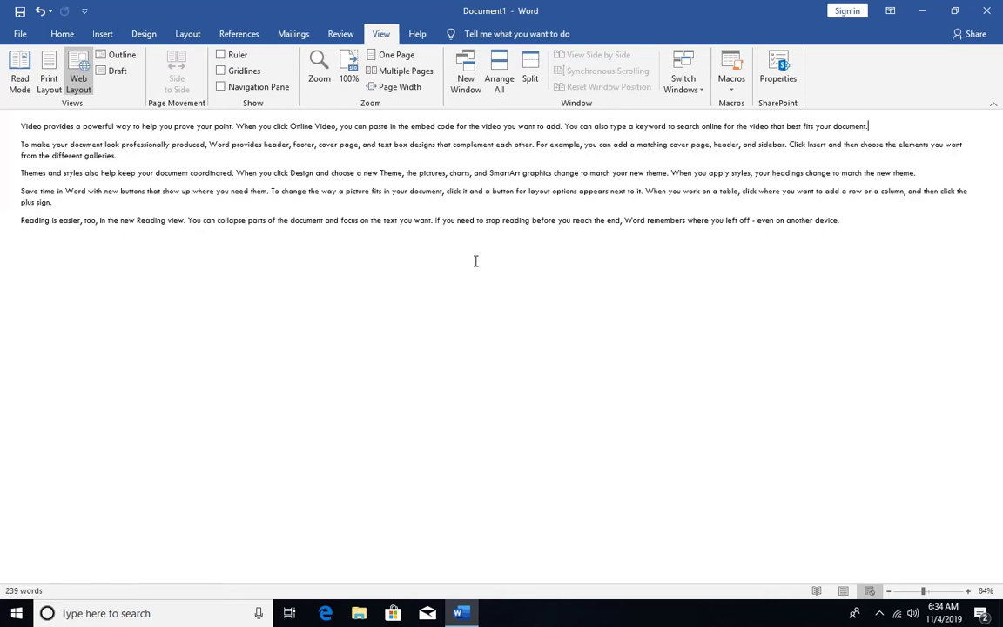
{"action": "left_click_drag", "start_coordinate": [476, 221], "coordinate": [623, 221]}
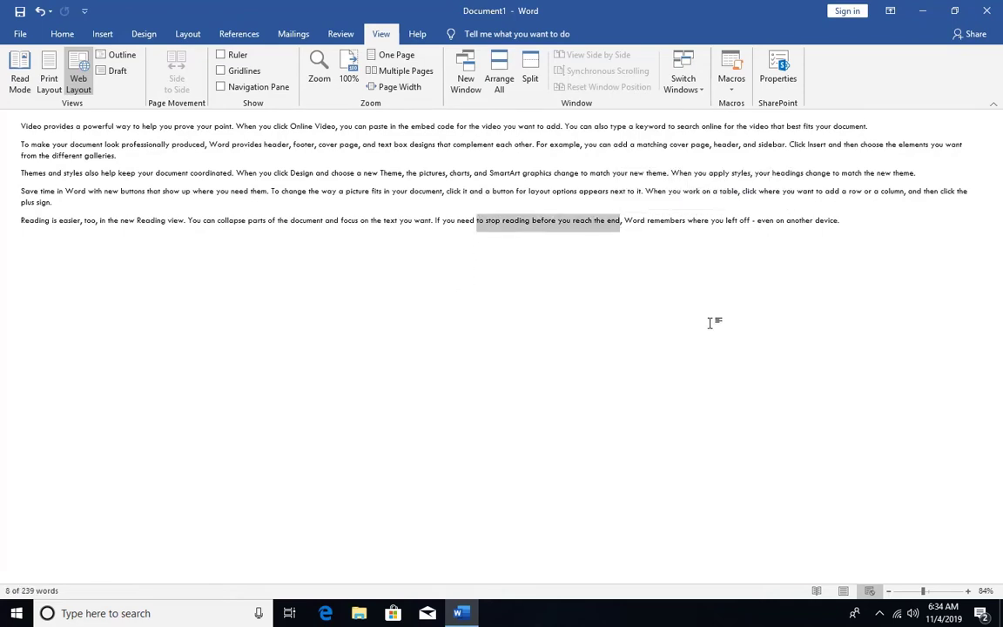
{"action": "key", "text": "Delete"}
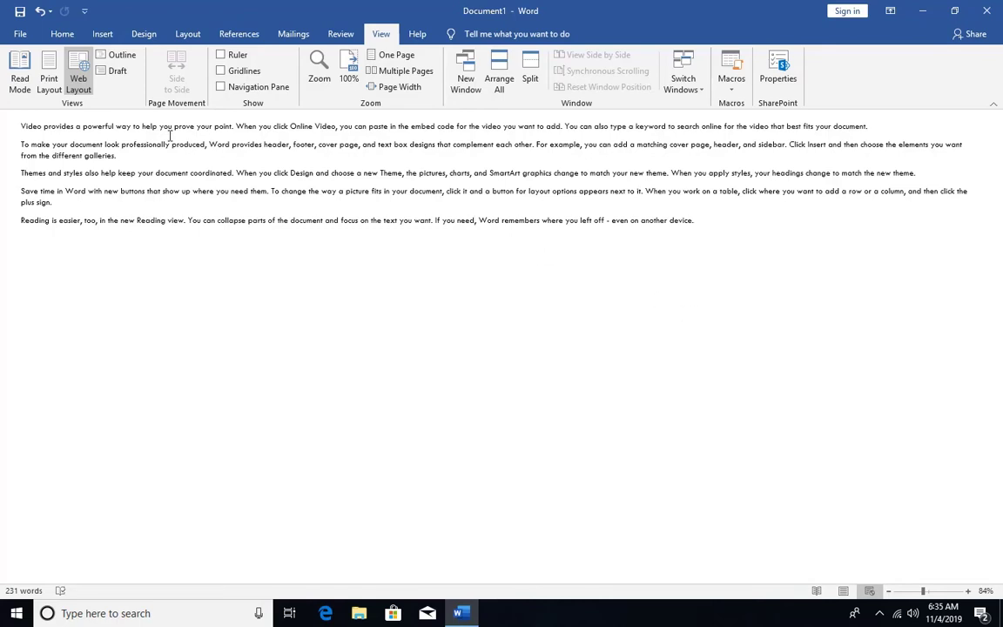
Return the document to Print Layout and show the Navigation Pane
{"action": "left_click", "coordinate": [50, 84]}
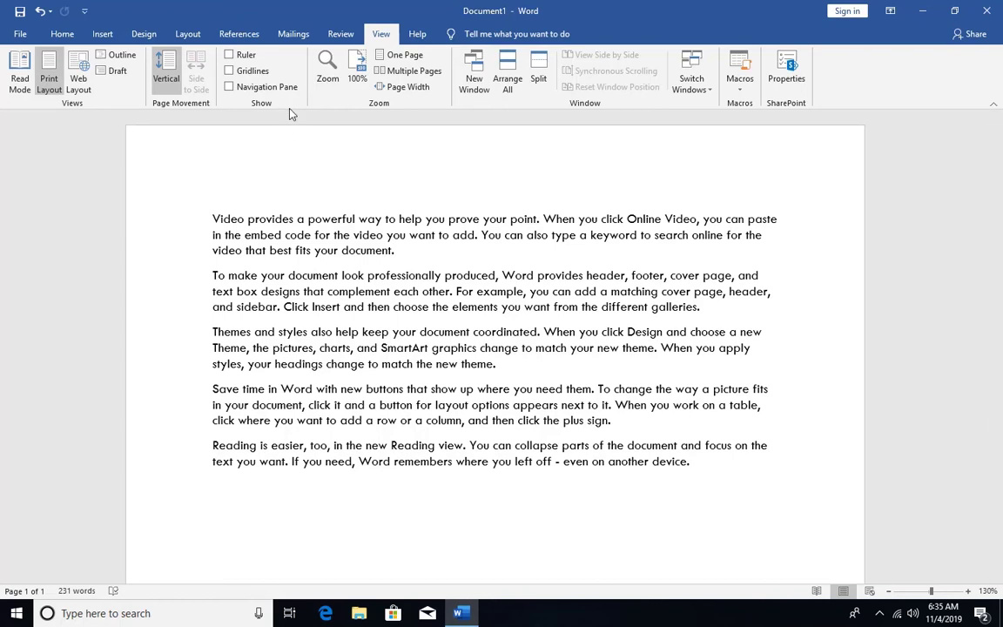
{"action": "left_click", "coordinate": [229, 87]}
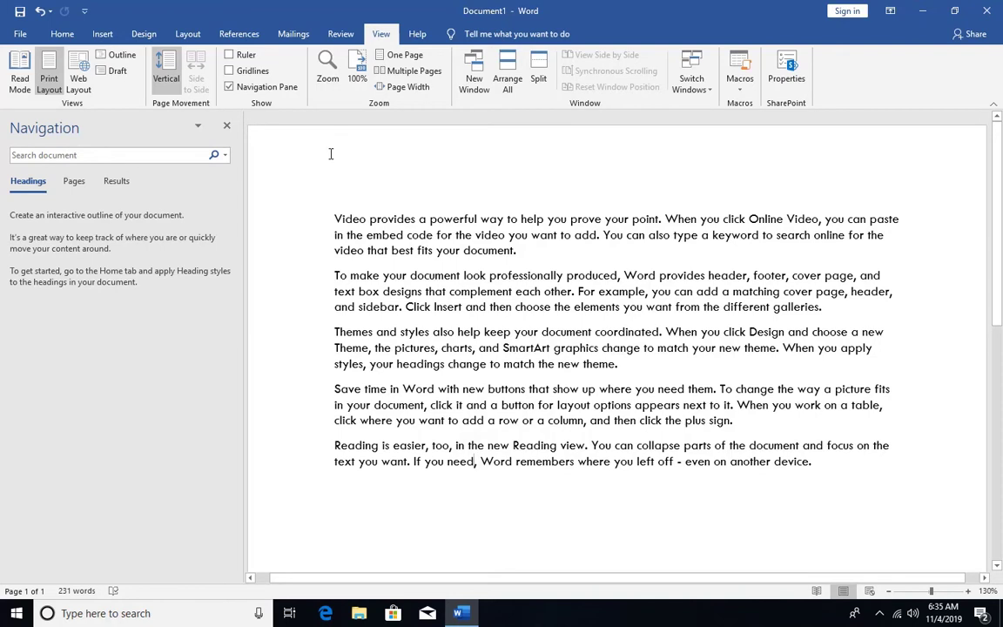
Hide the Navigation Pane and preview the page gridlines at different zoom levels, ending with the gridlines turned off
{"action": "left_click", "coordinate": [229, 87]}
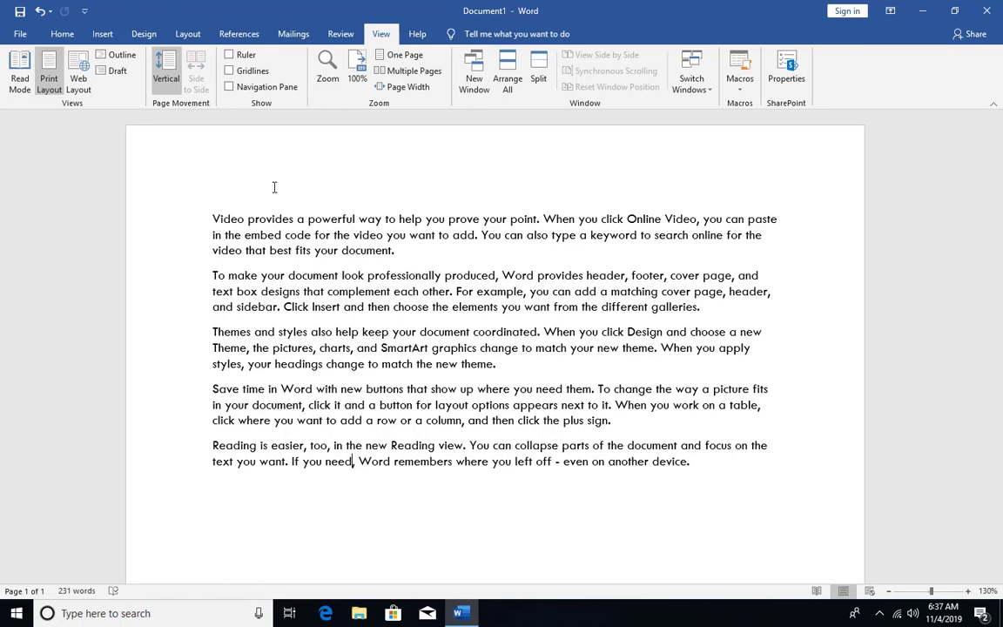
{"action": "left_click", "coordinate": [241, 73]}
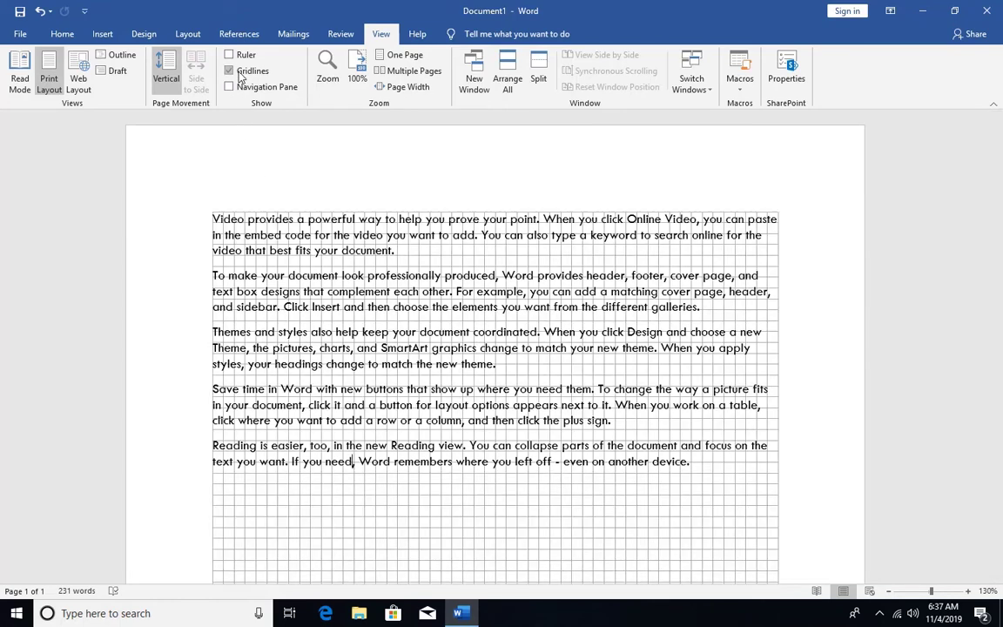
{"action": "scroll", "coordinate": [526, 262], "scroll_direction": "down", "scroll_amount": 4}
{"action": "scroll", "coordinate": [526, 261], "scroll_direction": "down", "scroll_amount": 1, "text": "ctrl"}
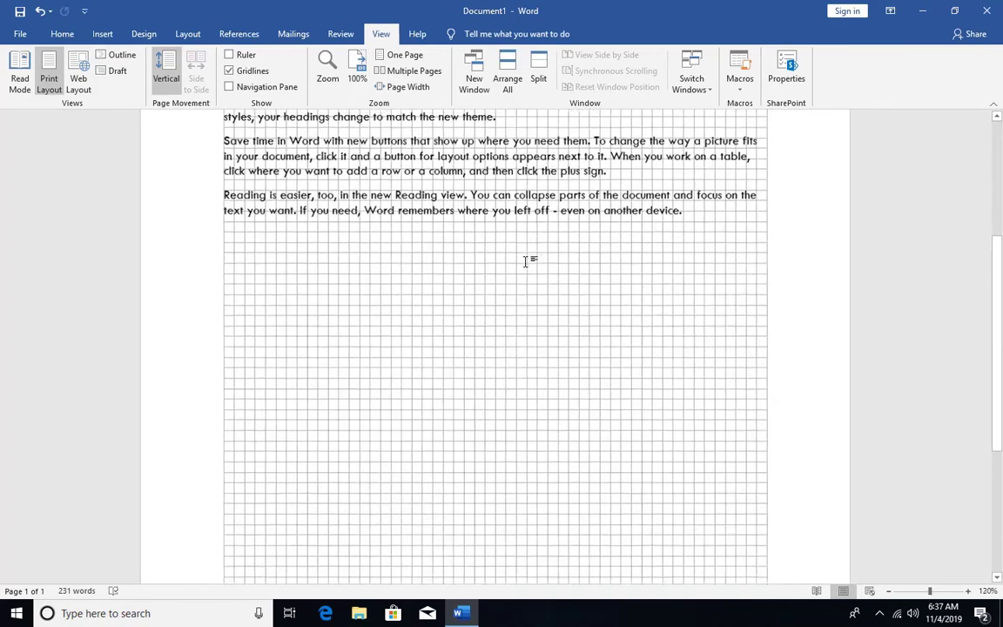
{"action": "scroll", "coordinate": [526, 261], "scroll_direction": "down", "scroll_amount": 5, "text": "ctrl"}
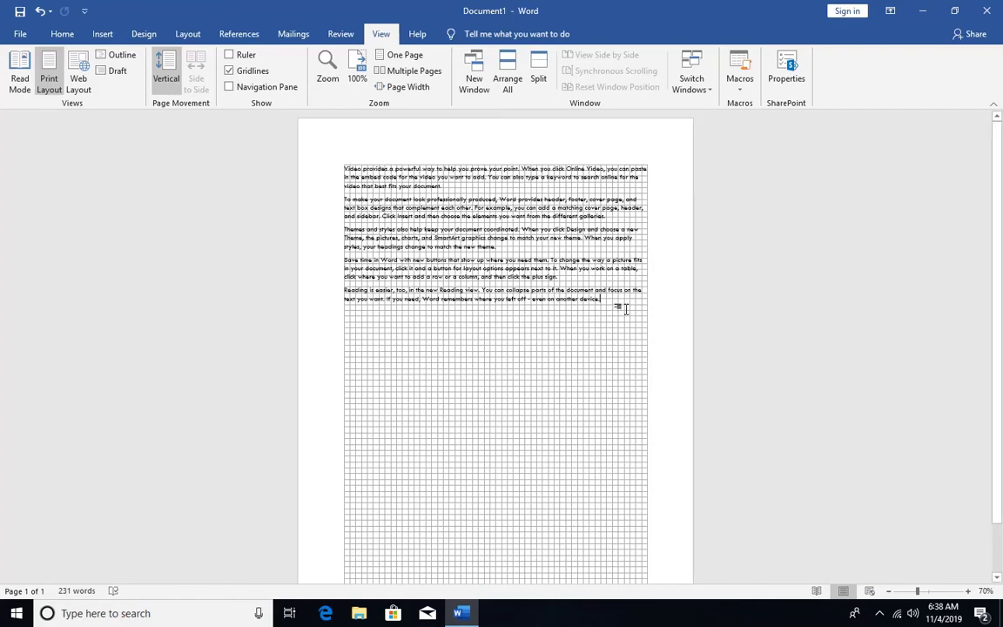
{"action": "scroll", "coordinate": [625, 309], "scroll_direction": "up", "scroll_amount": 10, "text": "ctrl"}
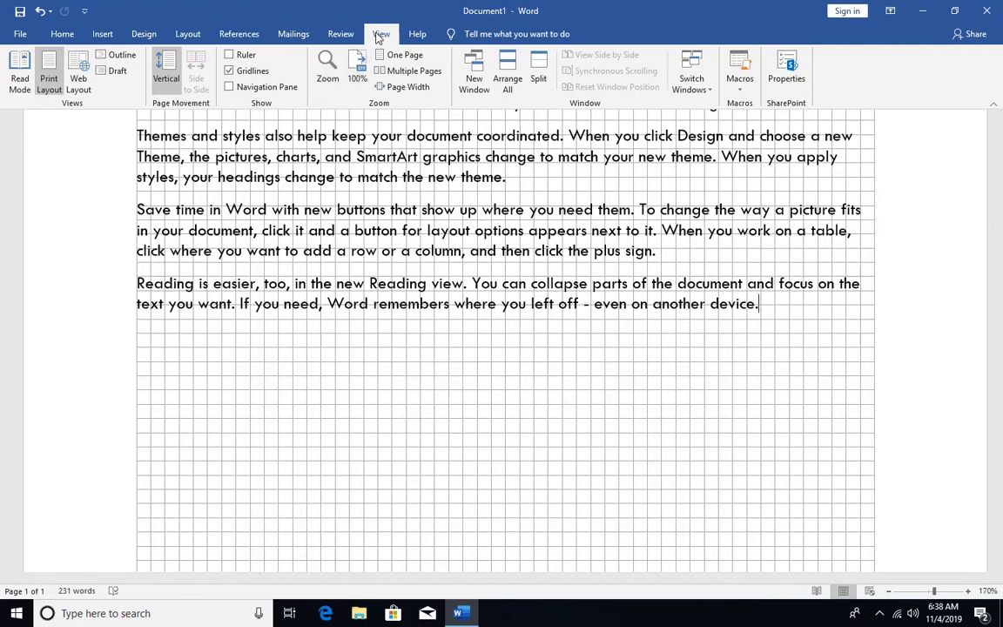
{"action": "left_click", "coordinate": [246, 73]}
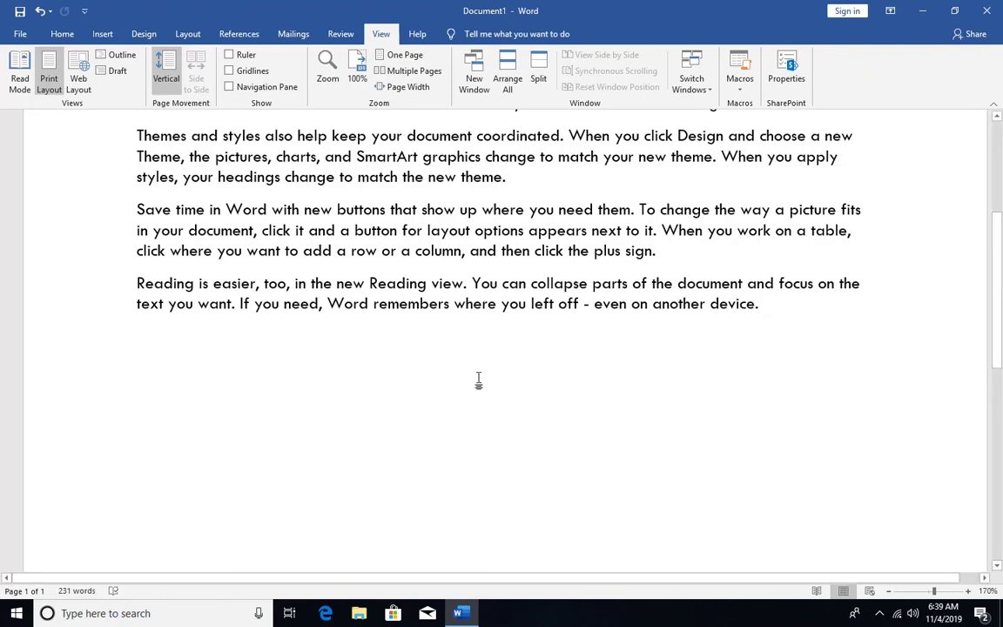
Open the Zoom dialog to review its options and close it without changing anything
{"action": "left_click", "coordinate": [327, 68]}
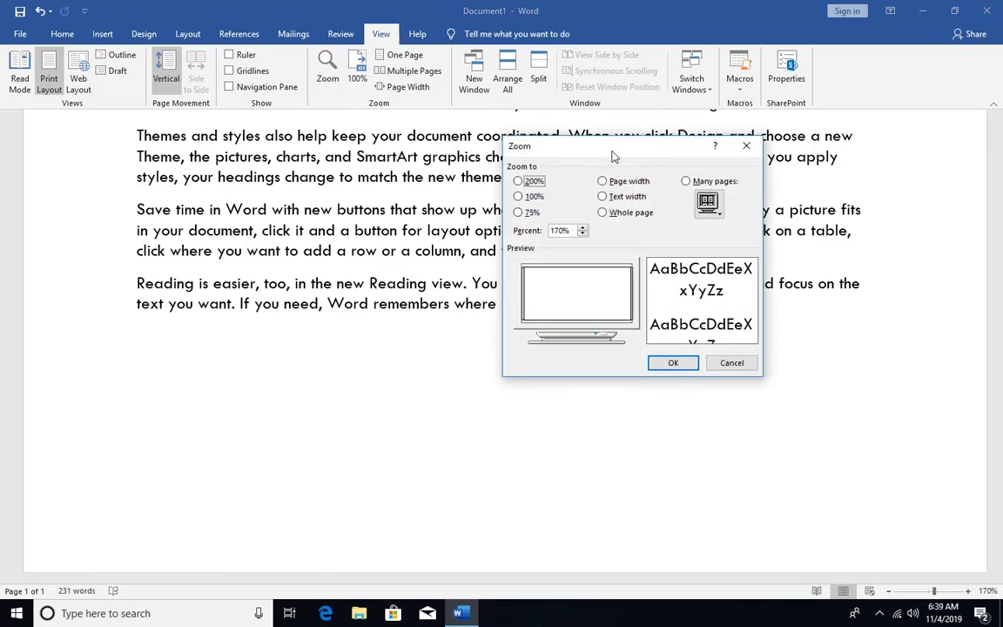
{"action": "mouse_move", "coordinate": [616, 150]}
{"action": "left_mouse_down"}
{"action": "mouse_move", "coordinate": [612, 338]}
{"action": "mouse_move", "coordinate": [635, 153]}
{"action": "left_mouse_up"}
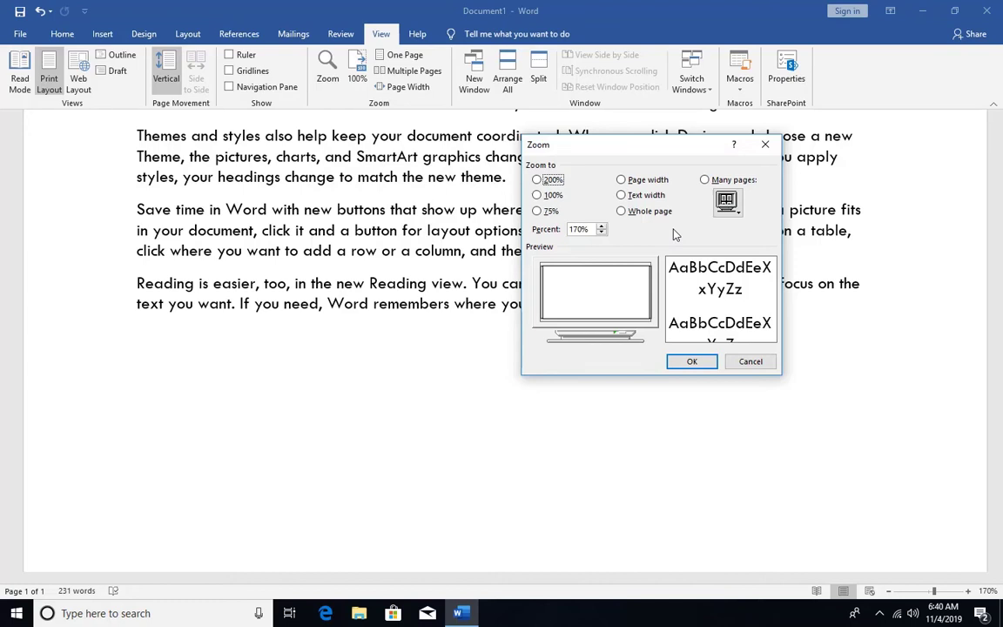
{"action": "left_click", "coordinate": [764, 148]}
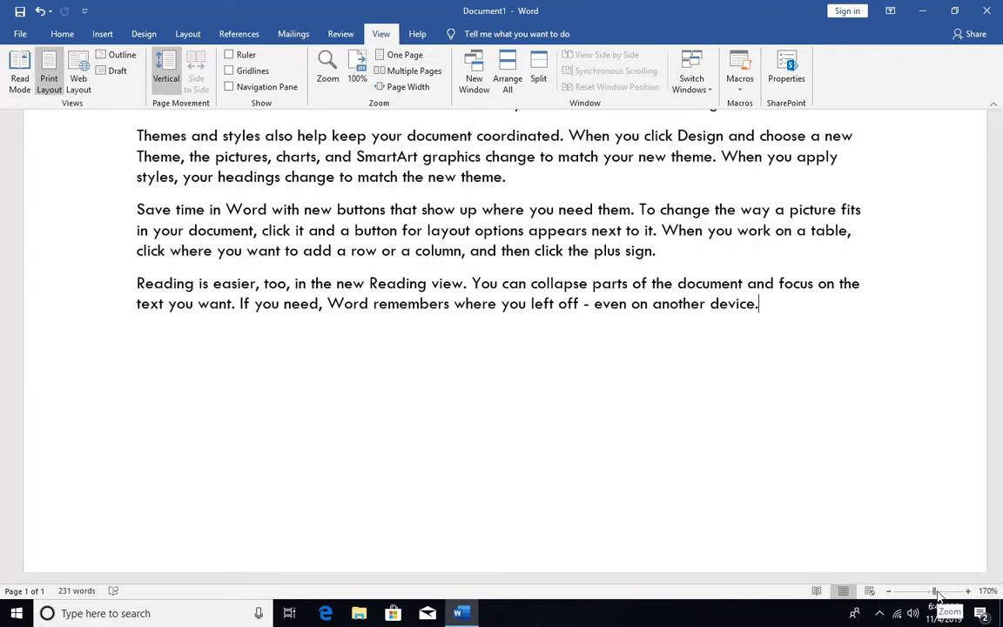
Zoom the document out to 57% and try several other zoom levels up to 127%
{"action": "left_click_drag", "start_coordinate": [934, 591], "coordinate": [912, 594]}
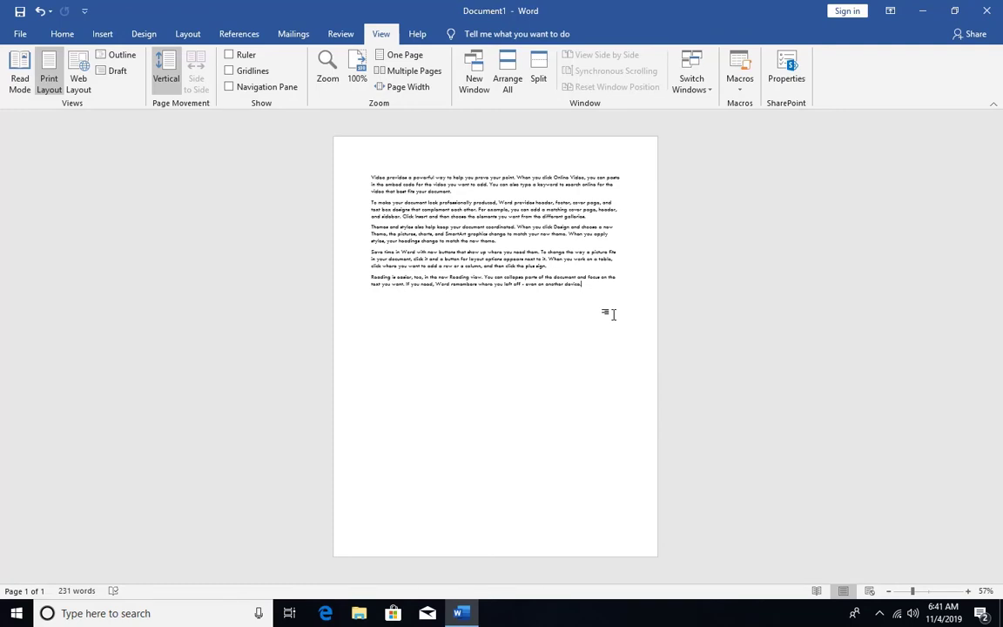
{"action": "scroll", "coordinate": [613, 314], "scroll_direction": "up", "scroll_amount": 5, "text": "ctrl"}
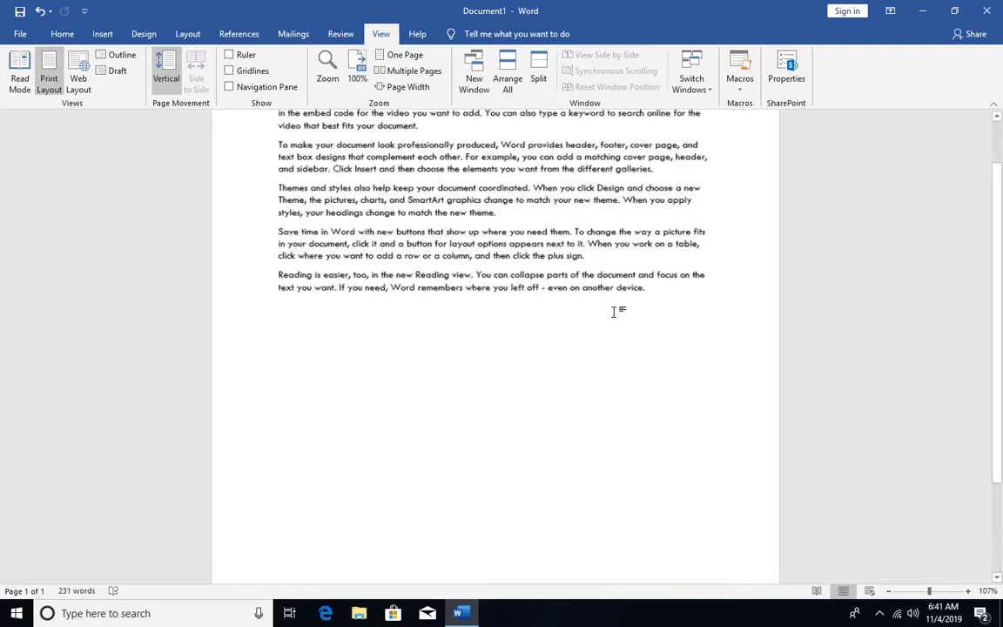
{"action": "scroll", "coordinate": [613, 312], "scroll_direction": "up", "scroll_amount": 2, "text": "ctrl"}
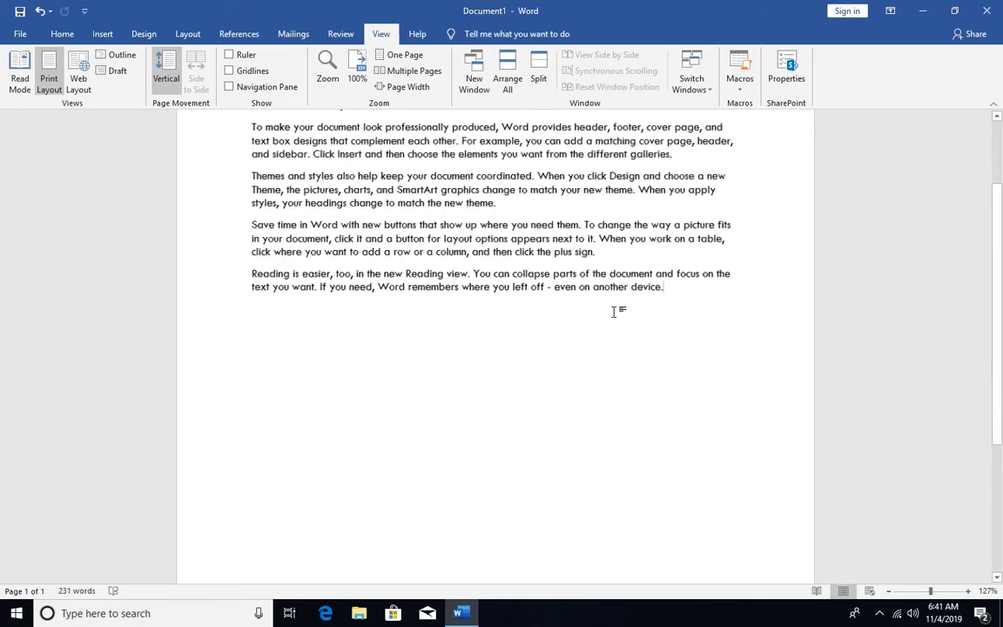
{"action": "scroll", "coordinate": [613, 312], "scroll_direction": "down", "scroll_amount": 7, "text": "ctrl"}
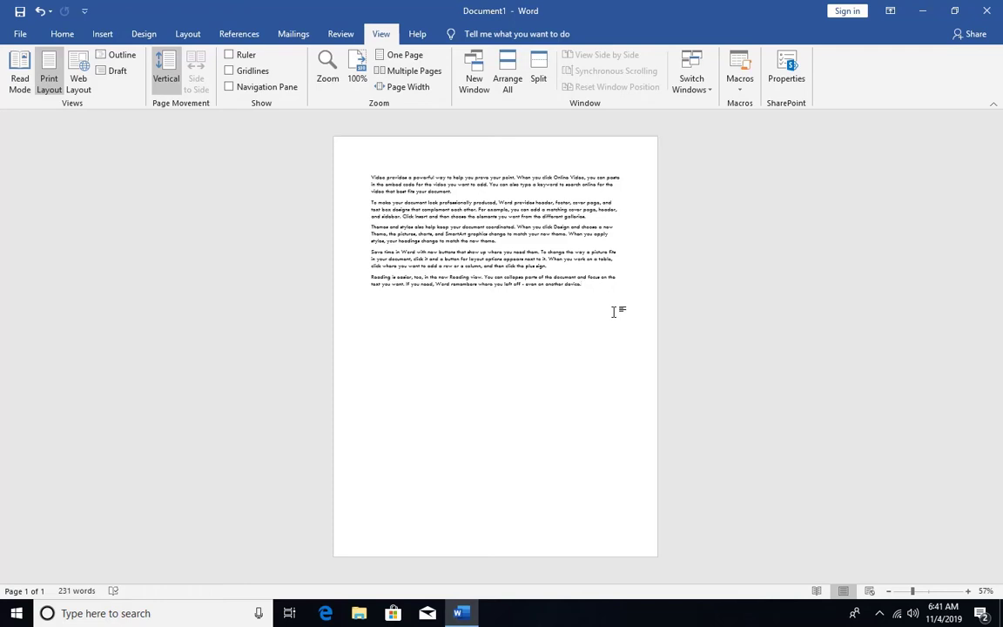
{"action": "scroll", "coordinate": [614, 311], "scroll_direction": "up", "scroll_amount": 5}
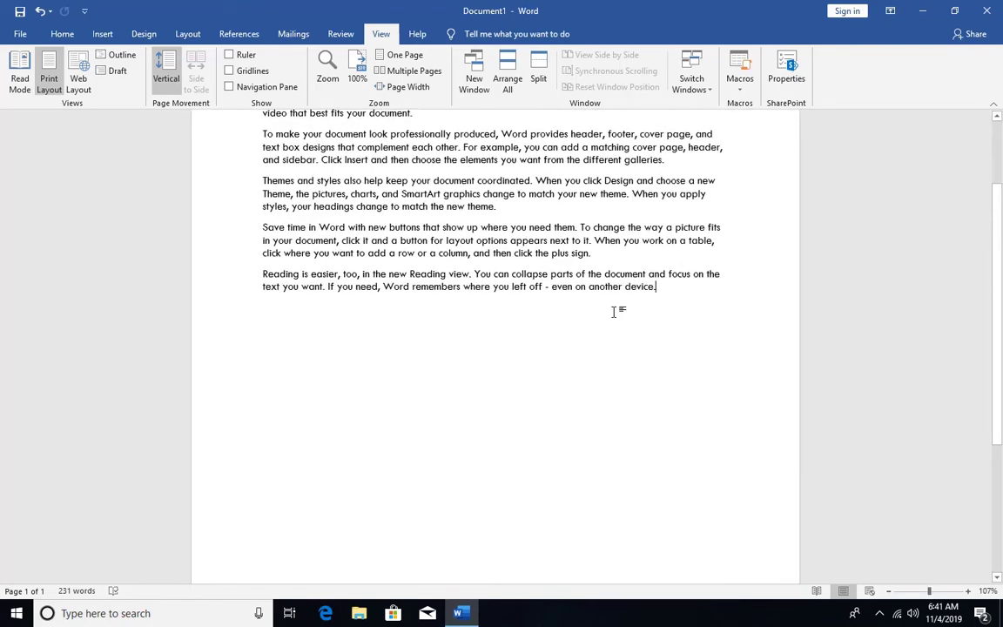
{"action": "scroll", "coordinate": [614, 310], "scroll_direction": "up", "scroll_amount": 2}
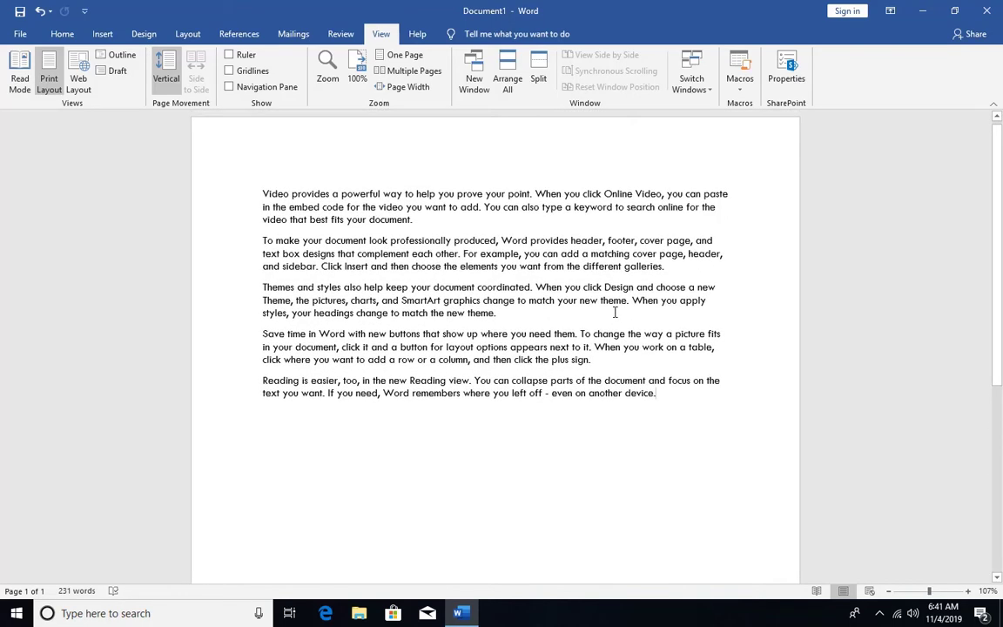
{"action": "scroll", "coordinate": [613, 310], "scroll_direction": "down", "scroll_amount": 3}
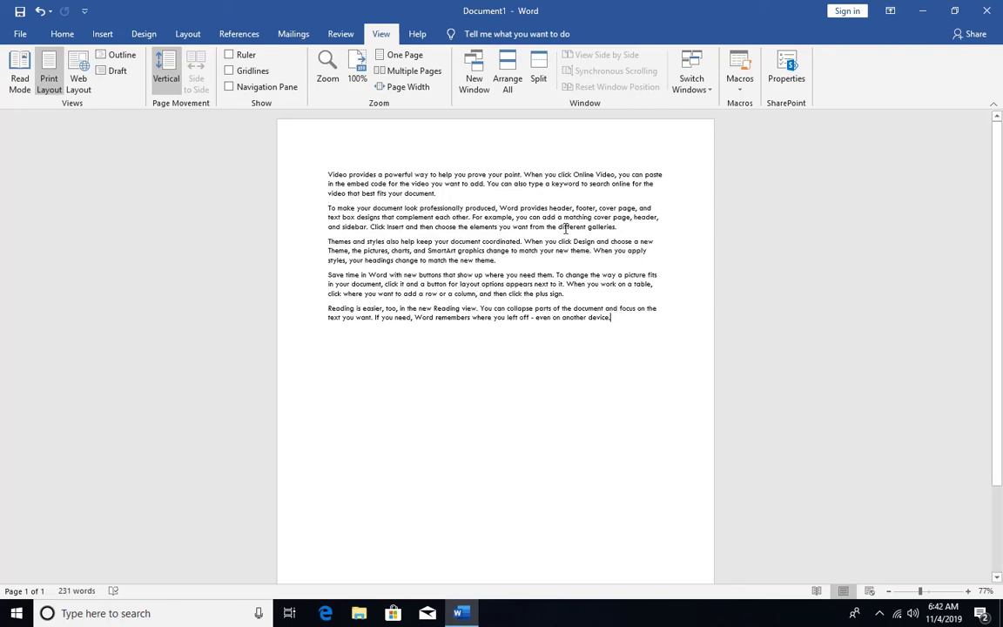
Set the document zoom to 100% and switch to the One Page zoom
{"action": "left_click", "coordinate": [356, 78]}
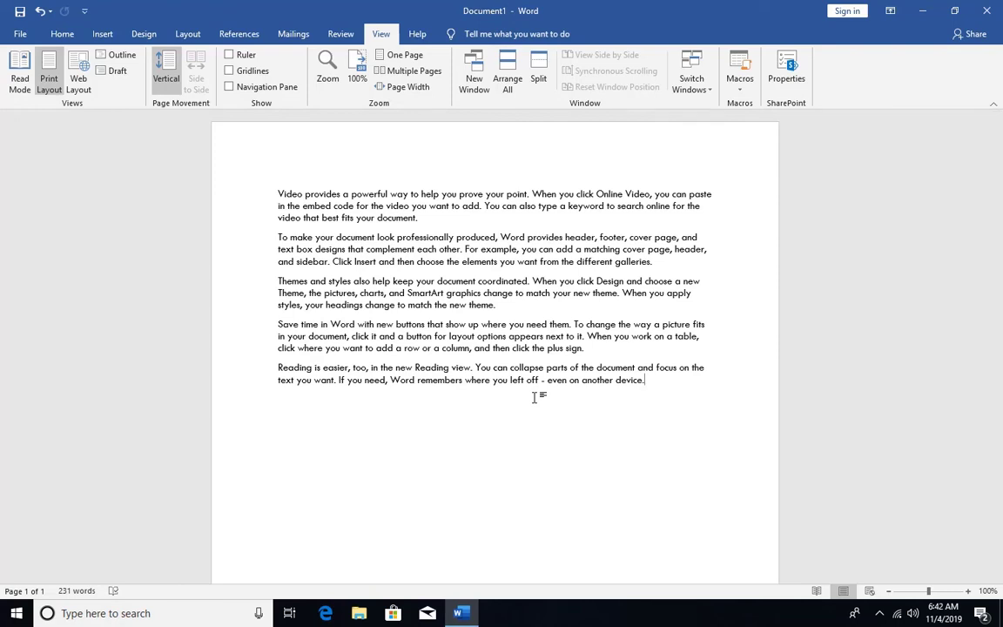
{"action": "left_click", "coordinate": [419, 56]}
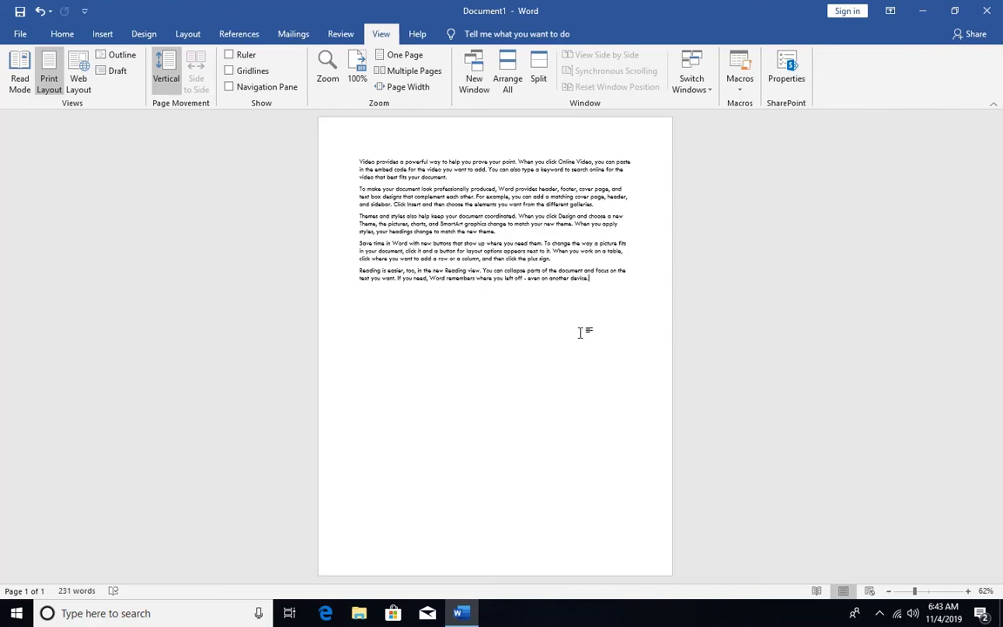
Insert a blank page after the last paragraph and display both pages side by side with Multiple Pages
{"action": "left_click", "coordinate": [111, 39]}
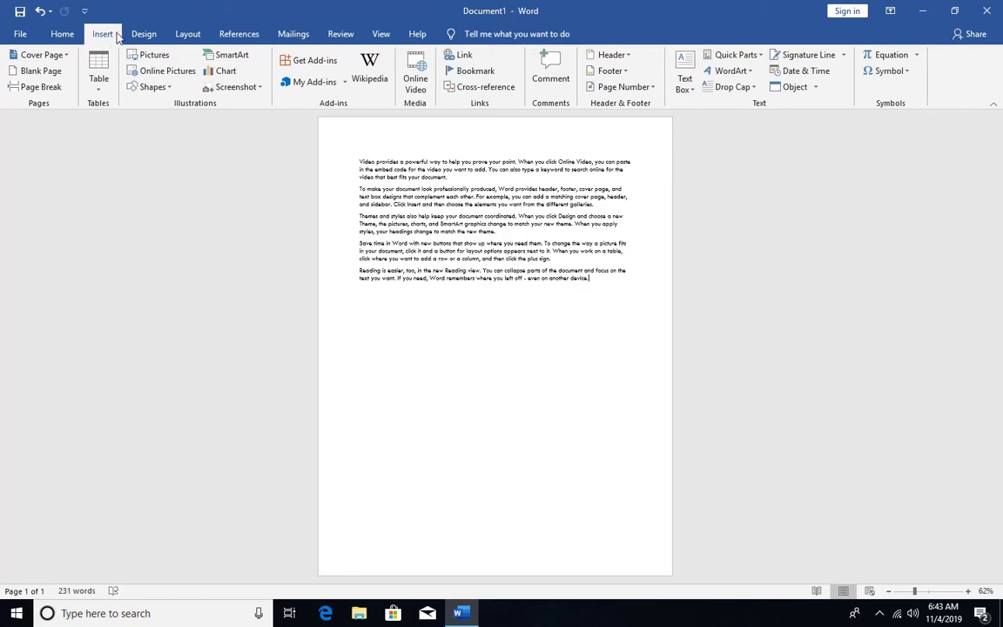
{"action": "left_click", "coordinate": [50, 75]}
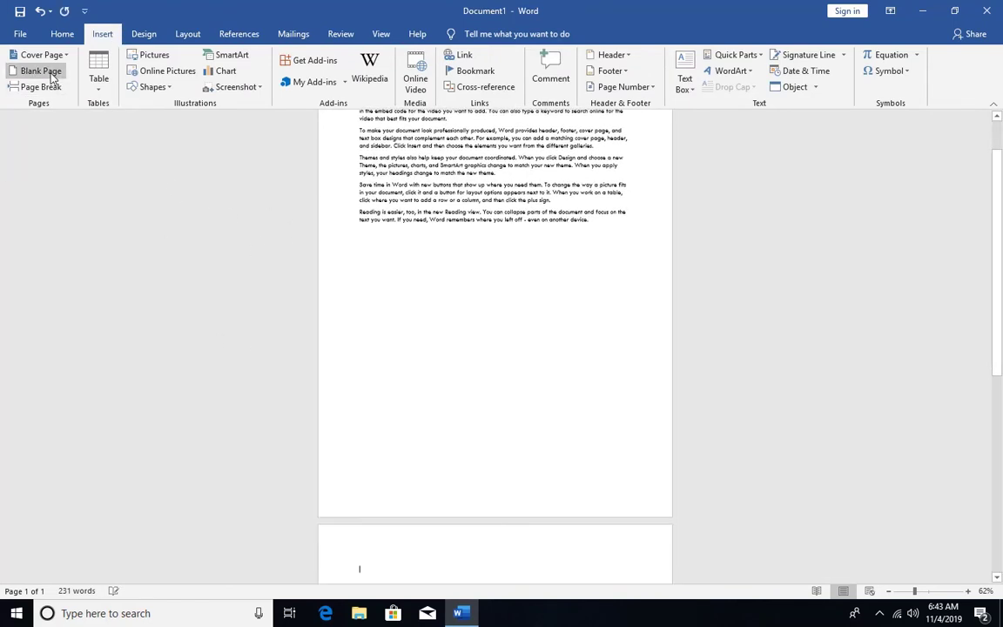
{"action": "left_click", "coordinate": [380, 33]}
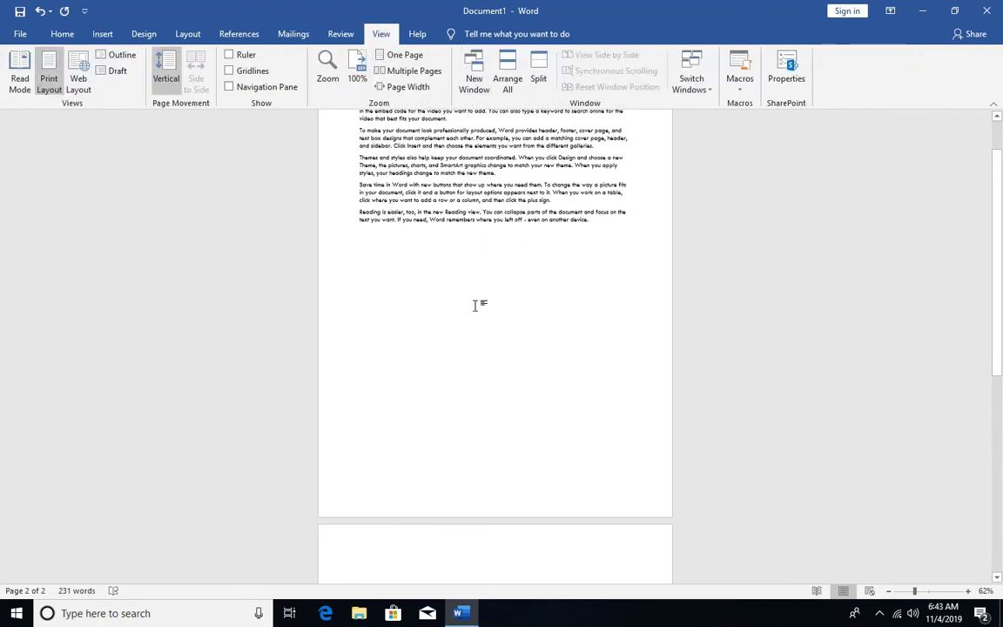
{"action": "scroll", "coordinate": [476, 306], "scroll_direction": "up", "scroll_amount": 2}
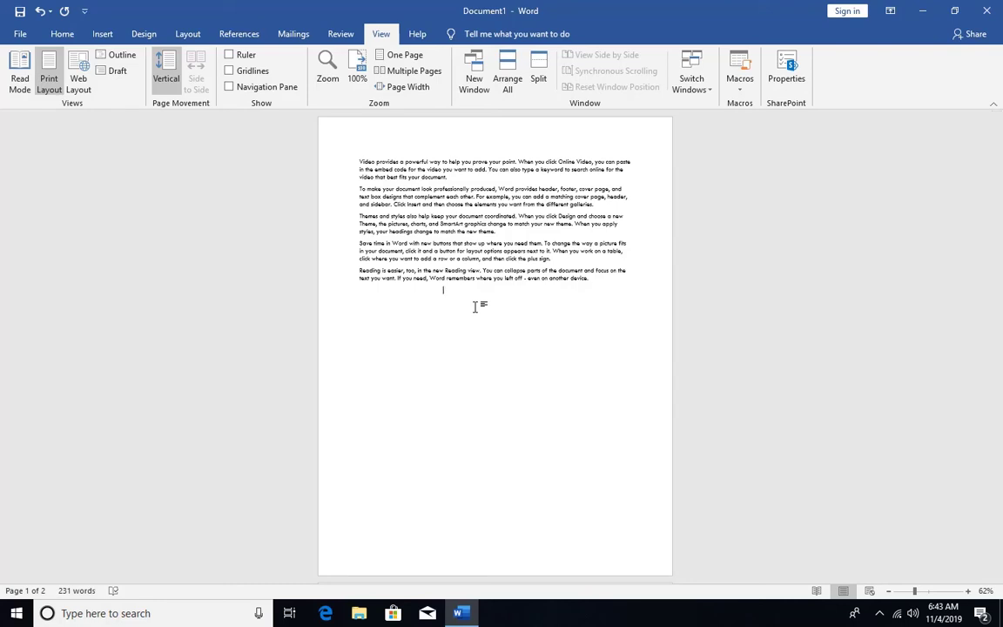
{"action": "left_click", "coordinate": [442, 76]}
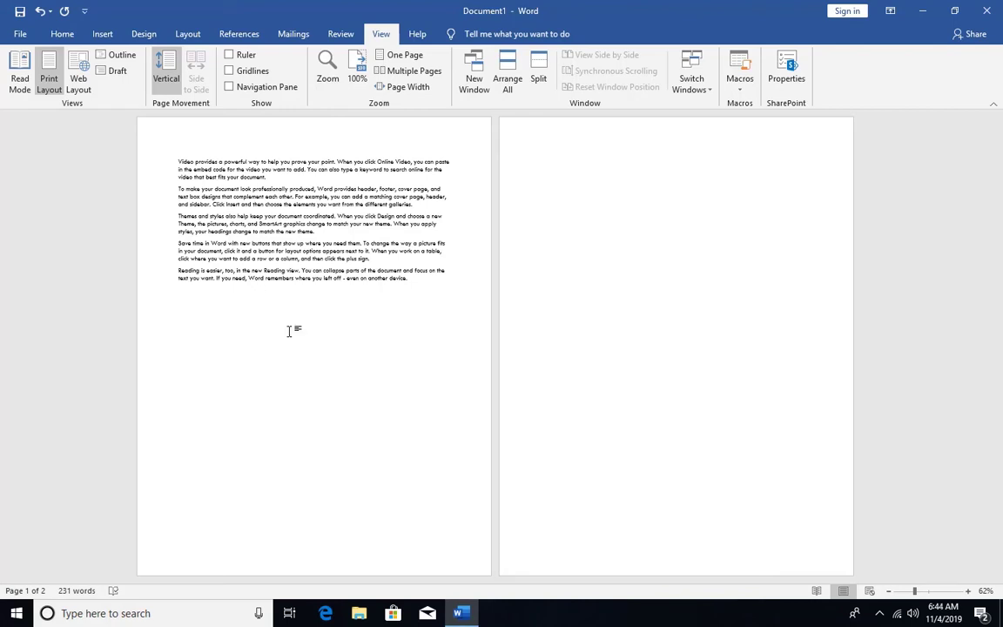
Delete the blank second page and return the document to 100% zoom
{"action": "left_click", "coordinate": [647, 243]}
{"action": "key", "text": "BackSpace"}
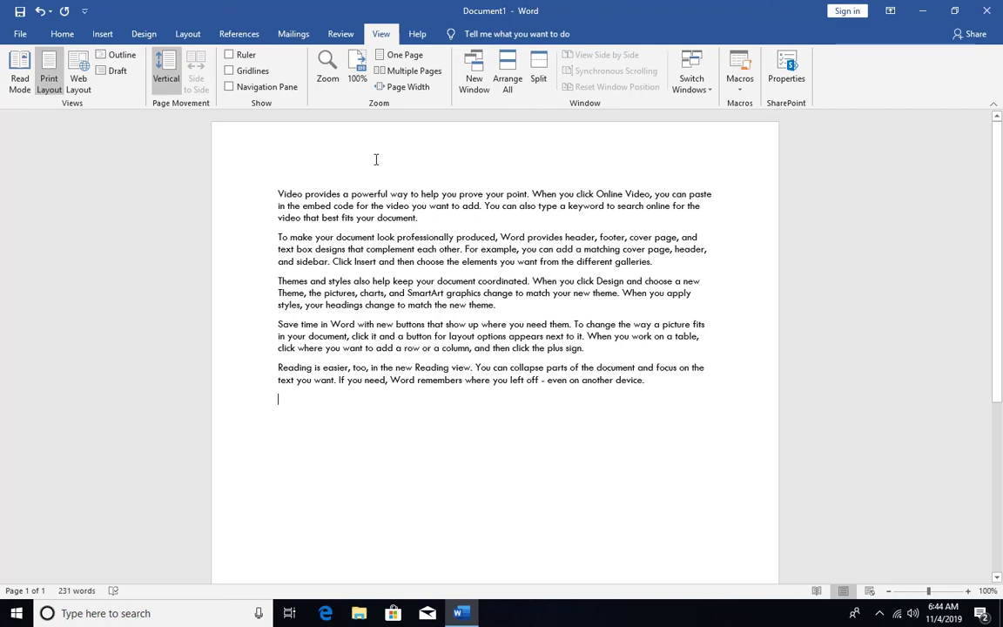
Show the ruler and widen all the text, moving the left margin to about 0.3 inch and the right indent to about 7.9 inches
{"action": "left_click", "coordinate": [241, 58]}
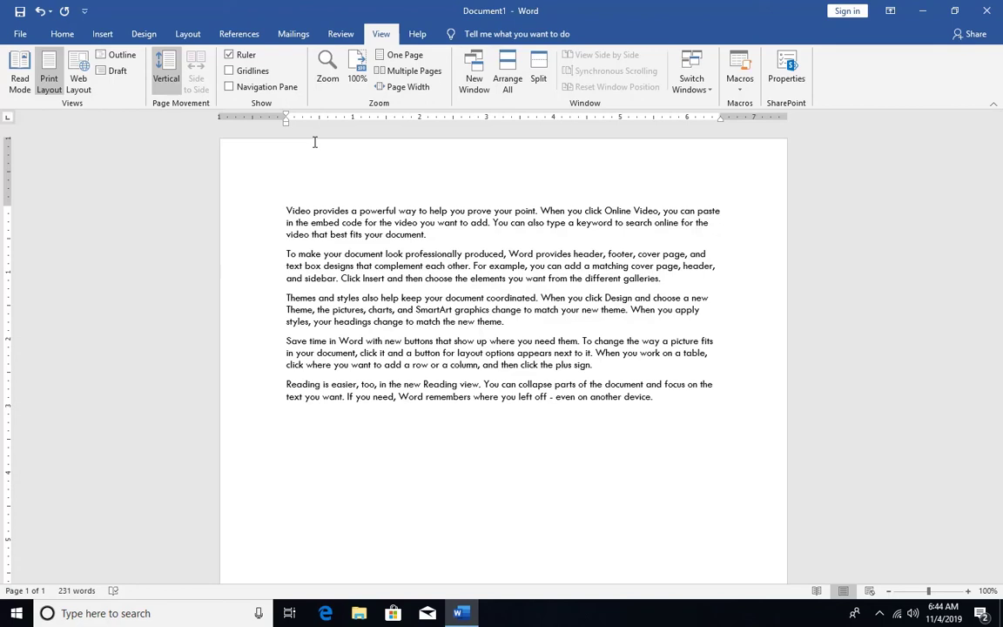
{"action": "key", "text": "ctrl+a"}
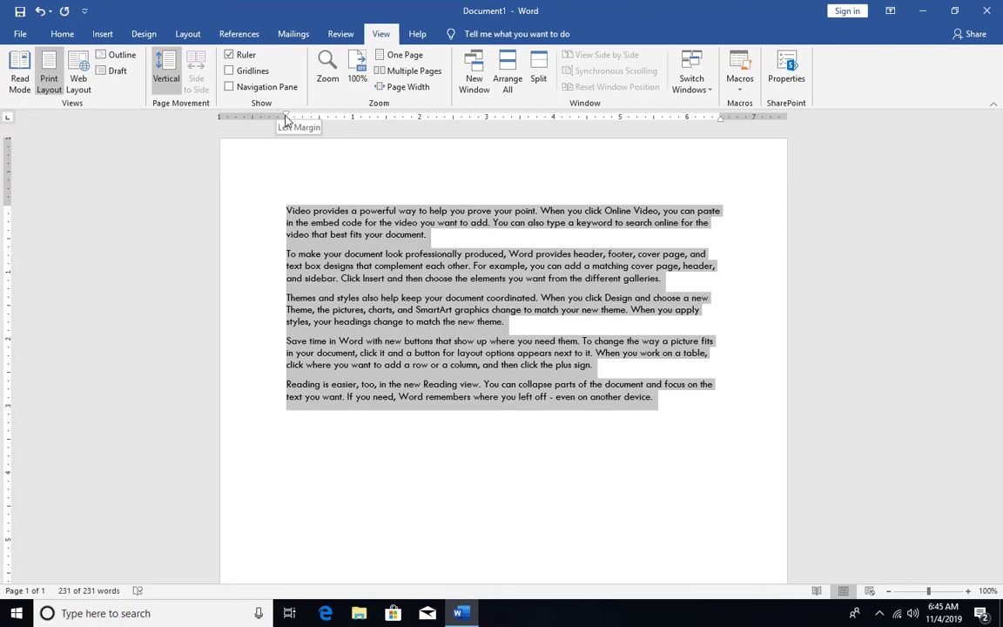
{"action": "left_click_drag", "start_coordinate": [285, 119], "coordinate": [241, 119]}
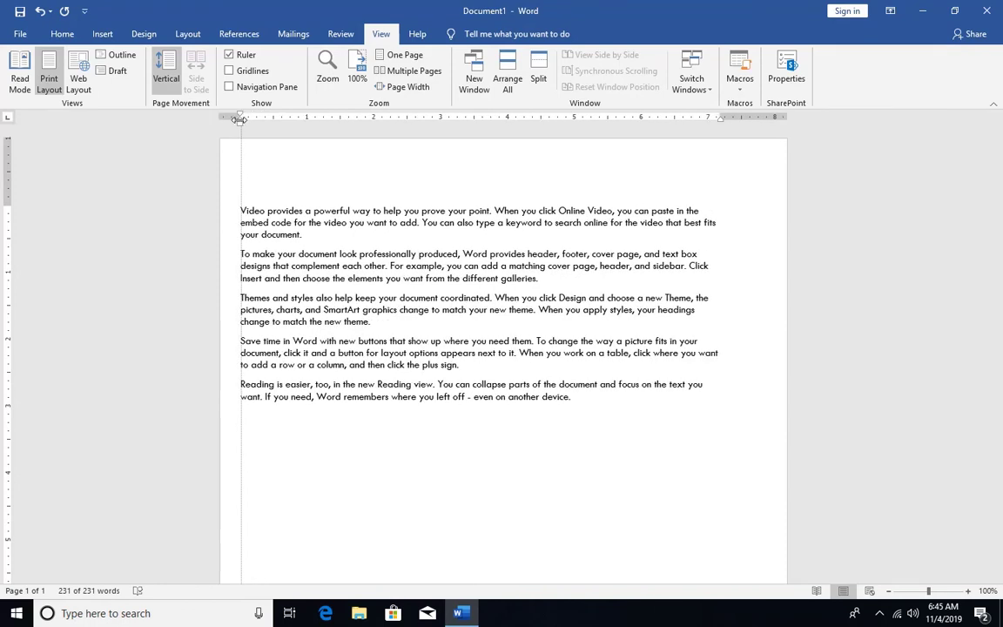
{"action": "key", "text": "ctrl+a"}
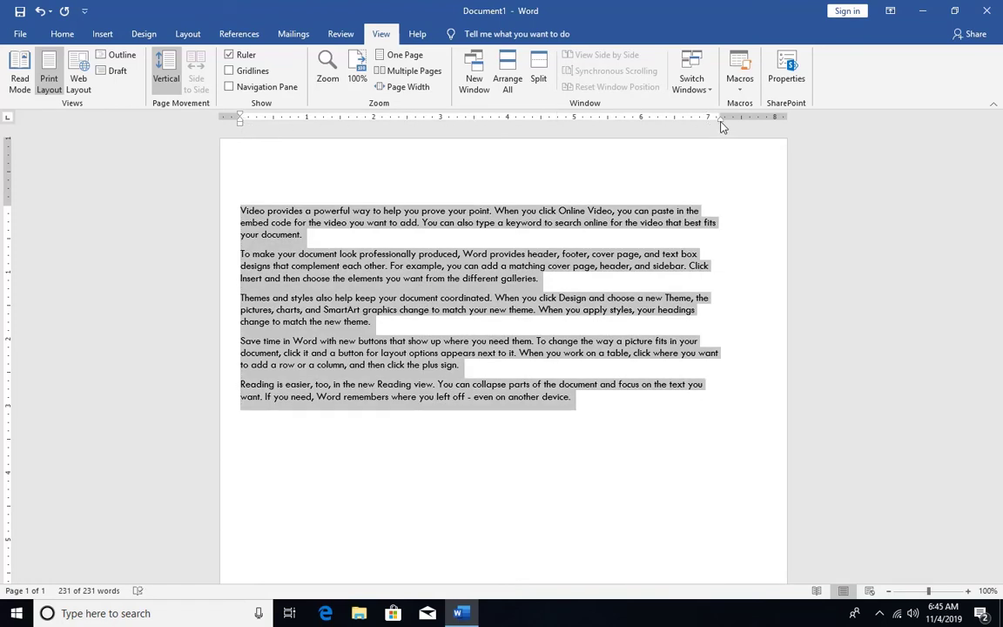
{"action": "left_click_drag", "start_coordinate": [721, 127], "coordinate": [768, 127]}
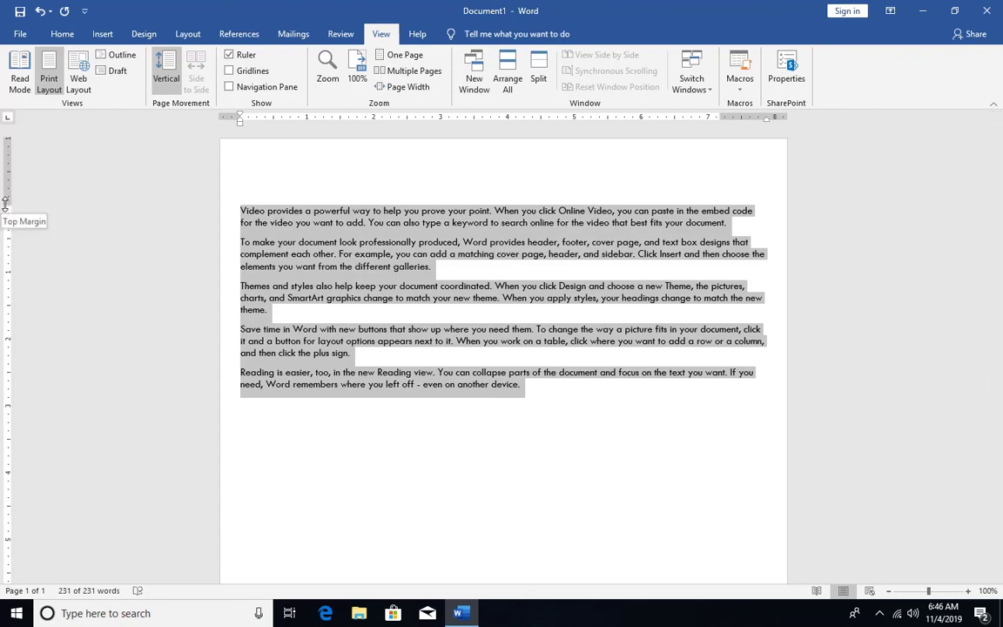
Reduce the top margin to about 0.4 inch on the vertical ruler, hide the ruler and clear the text selection
{"action": "left_click_drag", "start_coordinate": [6, 202], "coordinate": [6, 163]}
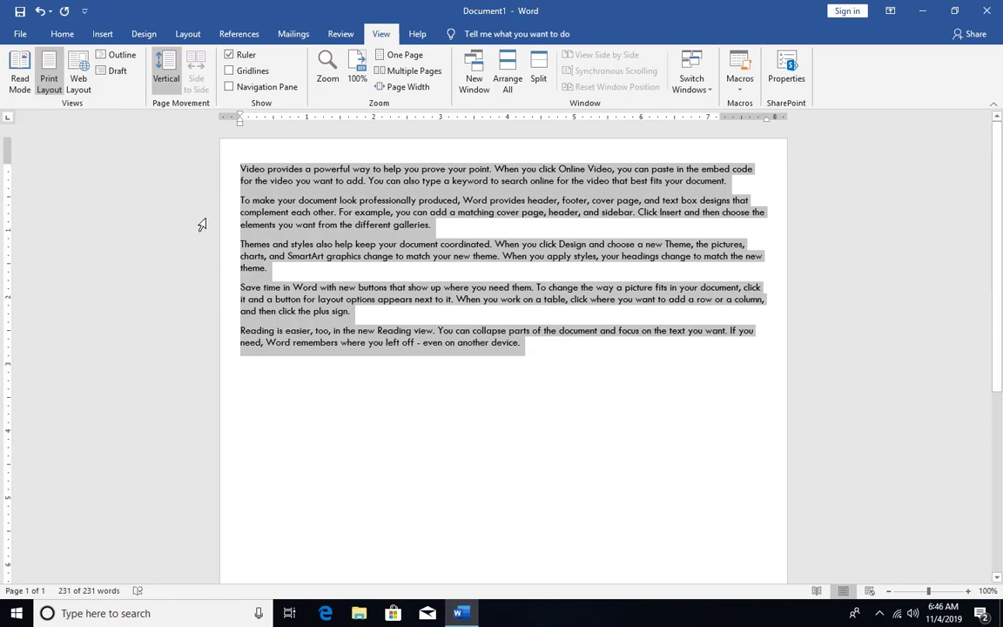
{"action": "left_click", "coordinate": [230, 54]}
{"action": "left_click", "coordinate": [539, 344]}
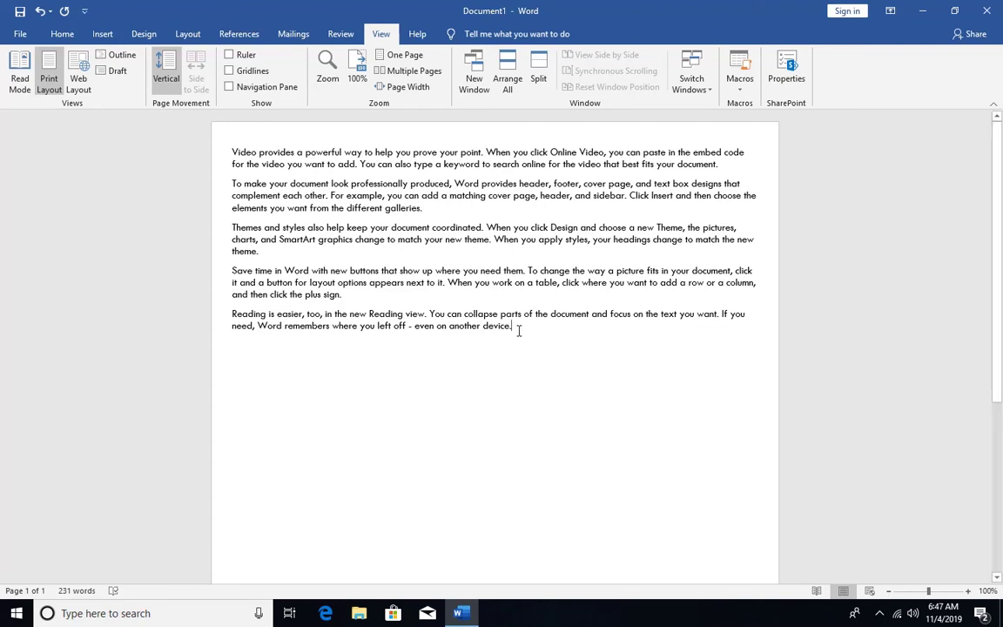
Look at the Help commands and the suggestions offered by Tell Me, leaving without choosing one
{"action": "left_click", "coordinate": [417, 33]}
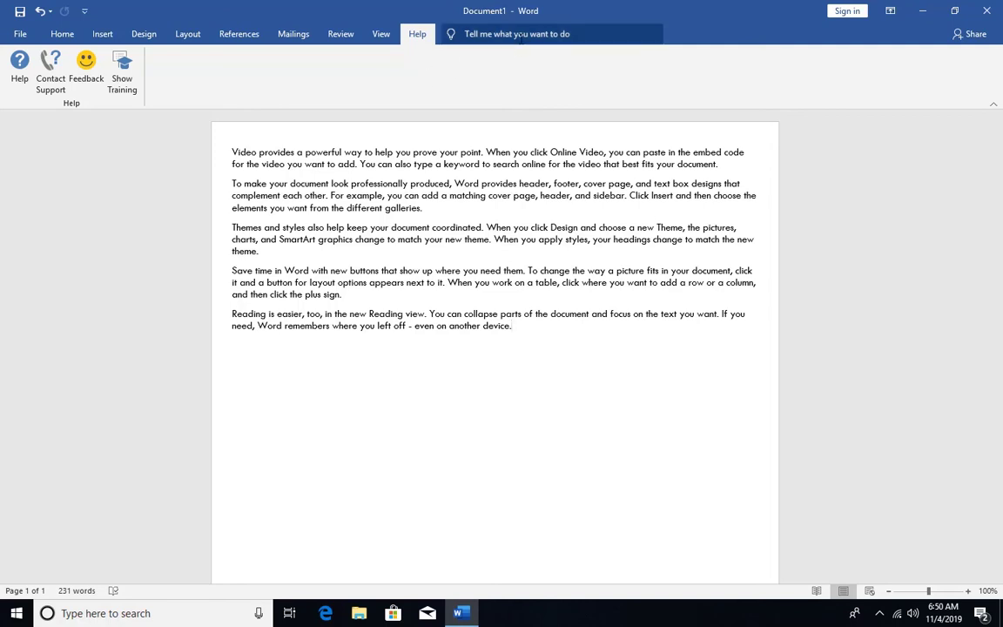
{"action": "left_click", "coordinate": [520, 35]}
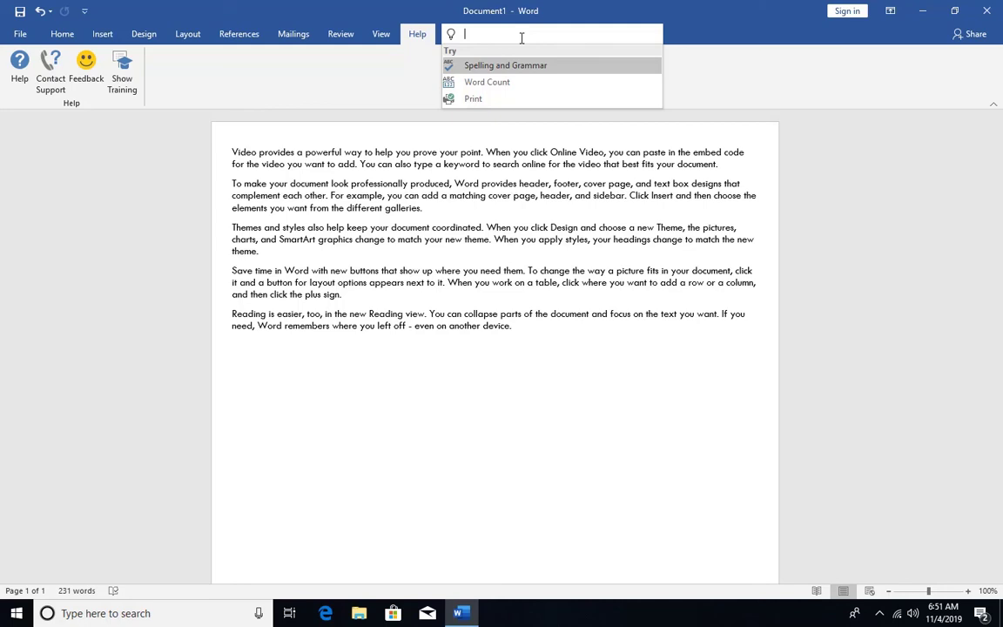
{"action": "key", "text": "Escape"}
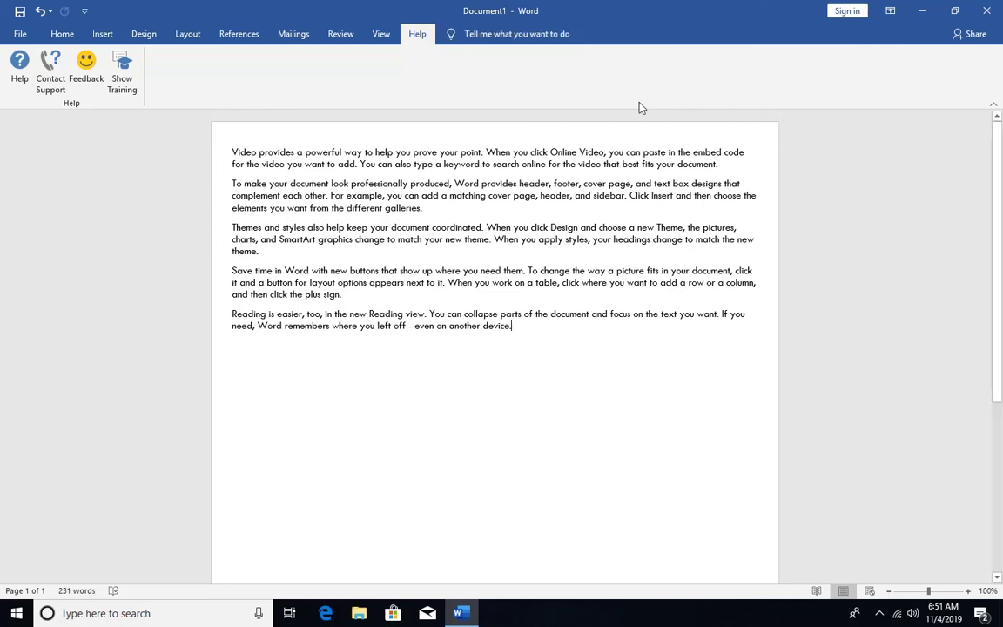
{"action": "left_click", "coordinate": [139, 34]}
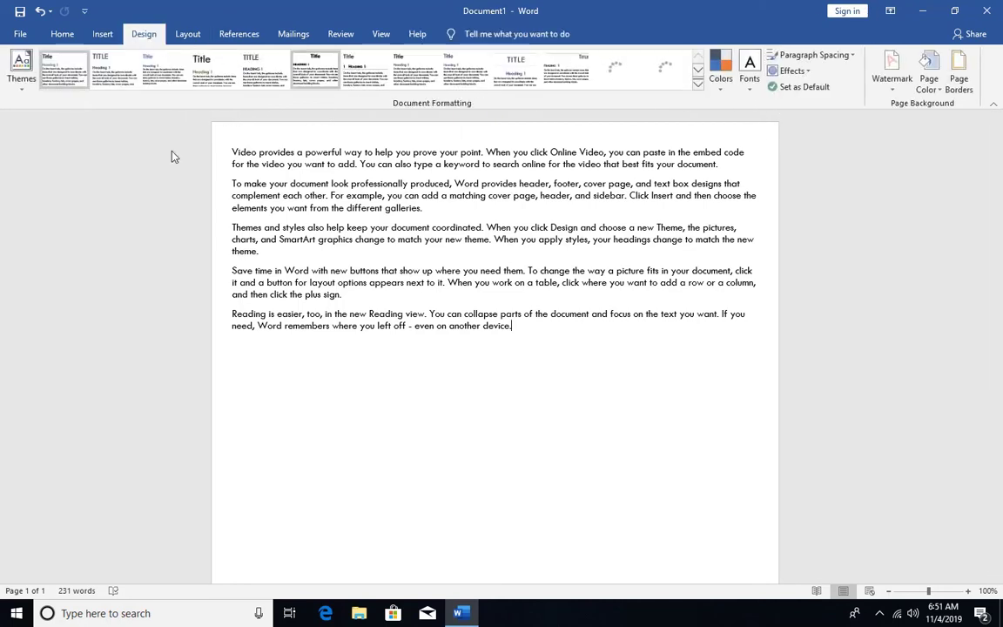
{"action": "left_click", "coordinate": [381, 35]}
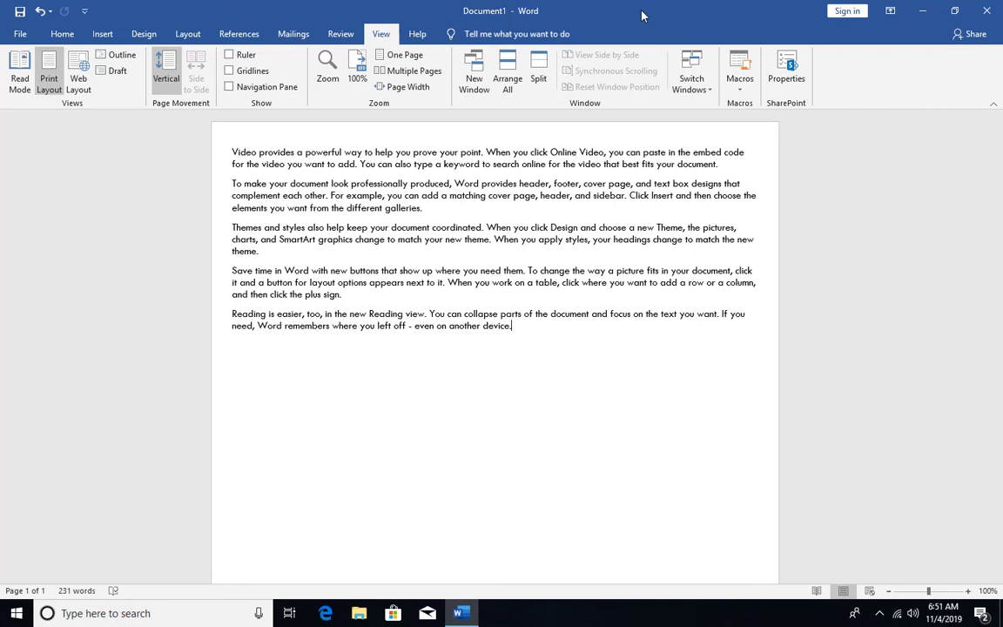
{"action": "left_click", "coordinate": [61, 34]}
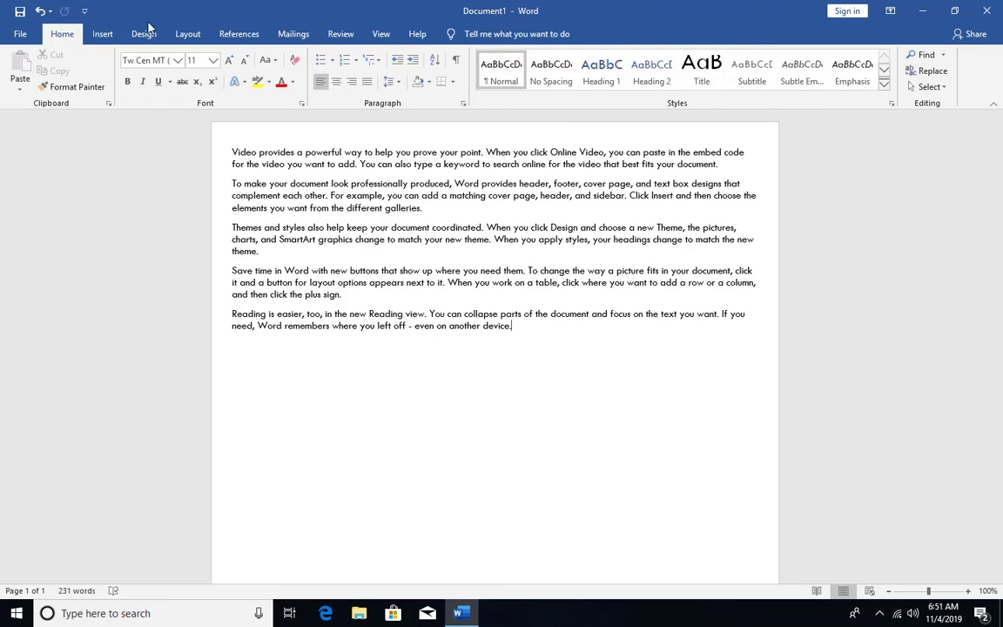
{"action": "left_click", "coordinate": [380, 34]}
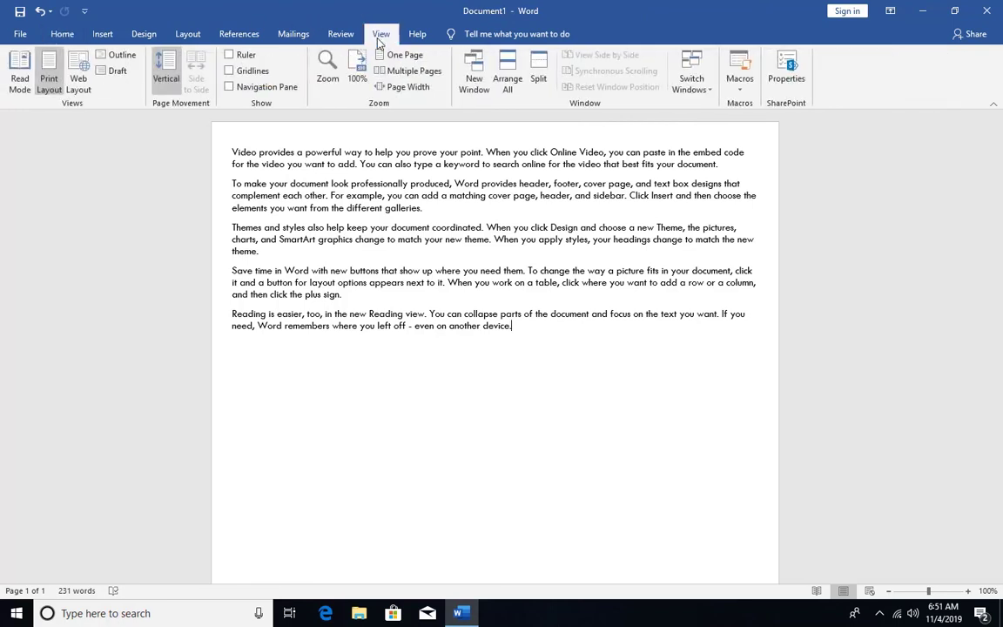
{"action": "left_click", "coordinate": [62, 34]}
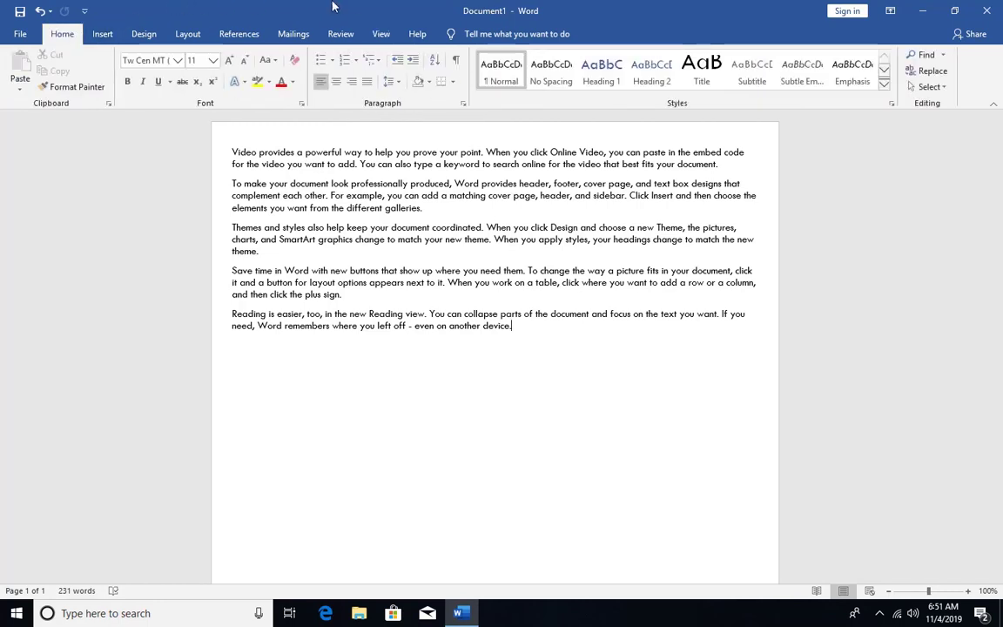